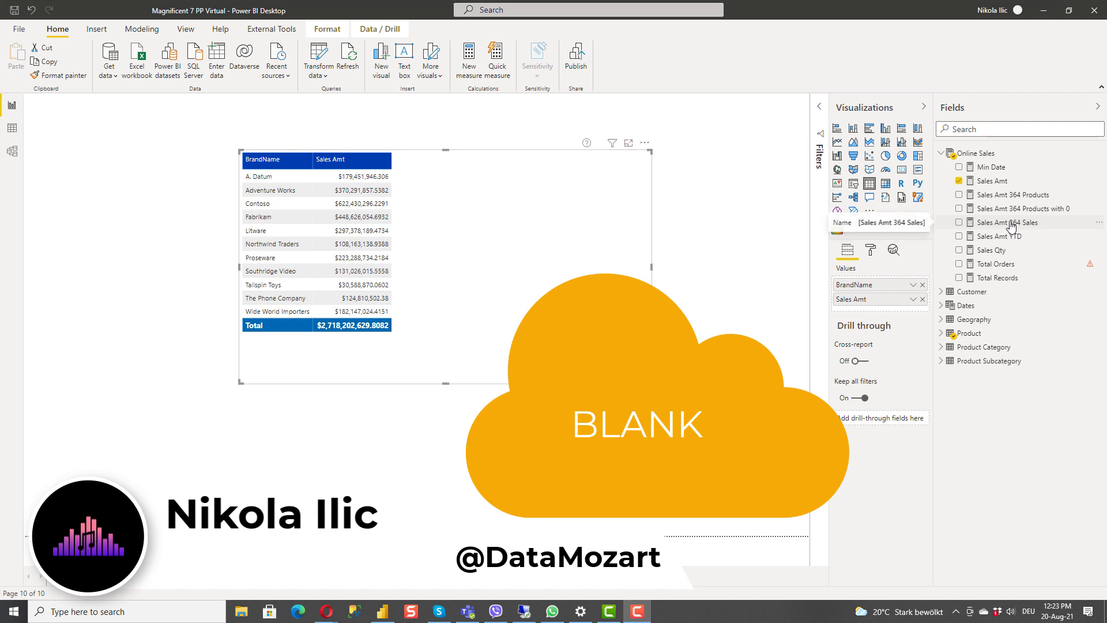
Add Sales Amt 364 Sales and Sales Amt 364 Products with 0 to the table, then remove both again.
{"action": "left_click_drag", "start_coordinate": [1000, 222], "coordinate": [914, 309]}
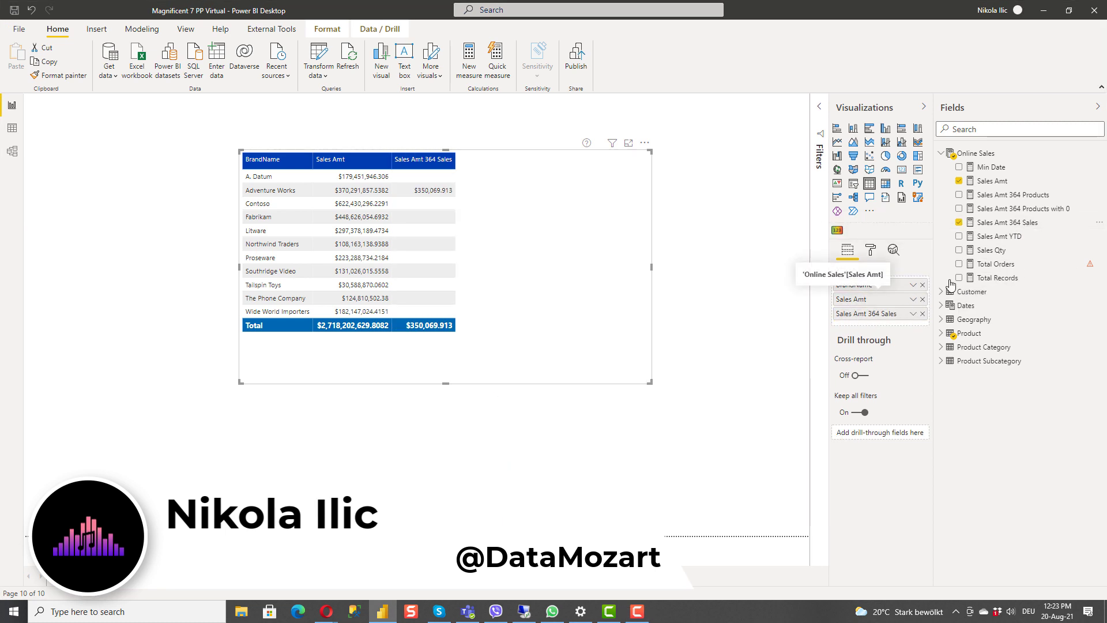
{"action": "left_click_drag", "start_coordinate": [984, 208], "coordinate": [918, 322]}
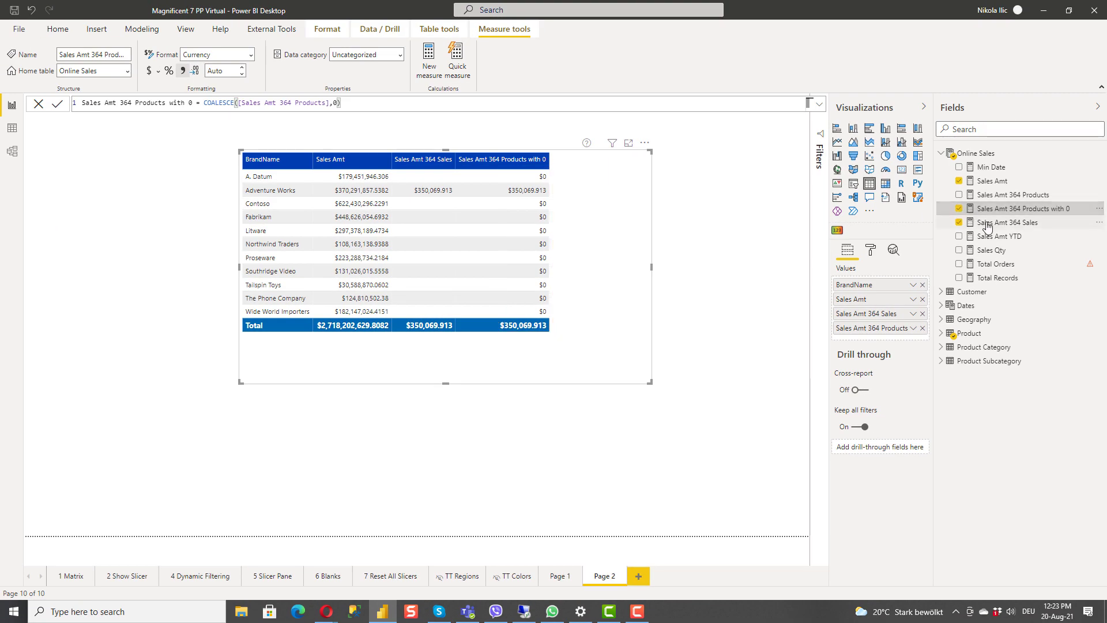
{"action": "left_click", "coordinate": [988, 223]}
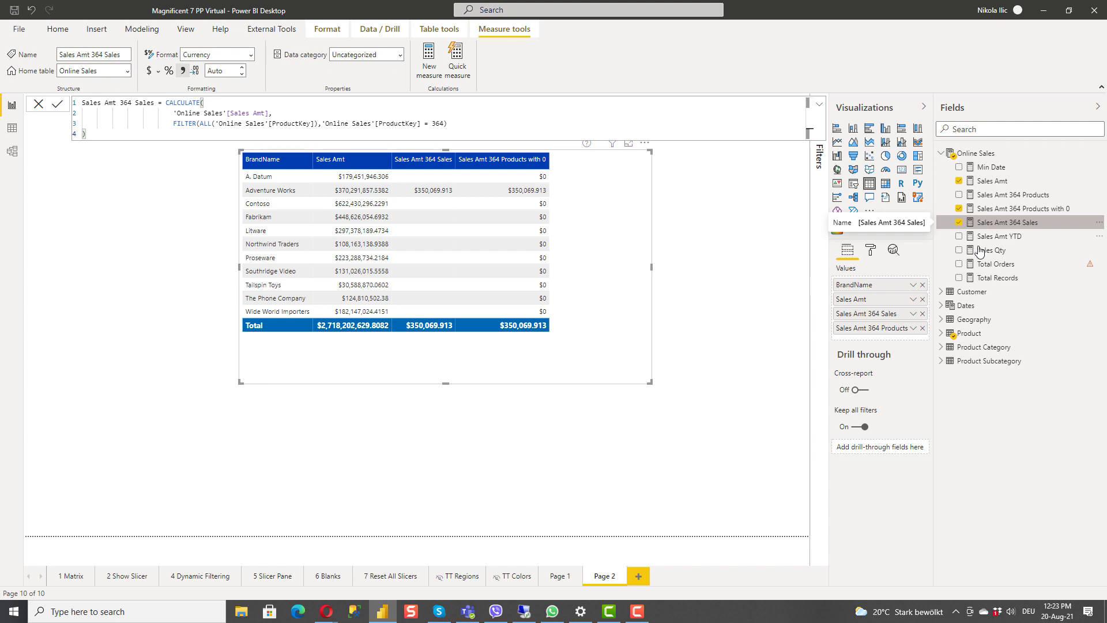
{"action": "left_click", "coordinate": [922, 328]}
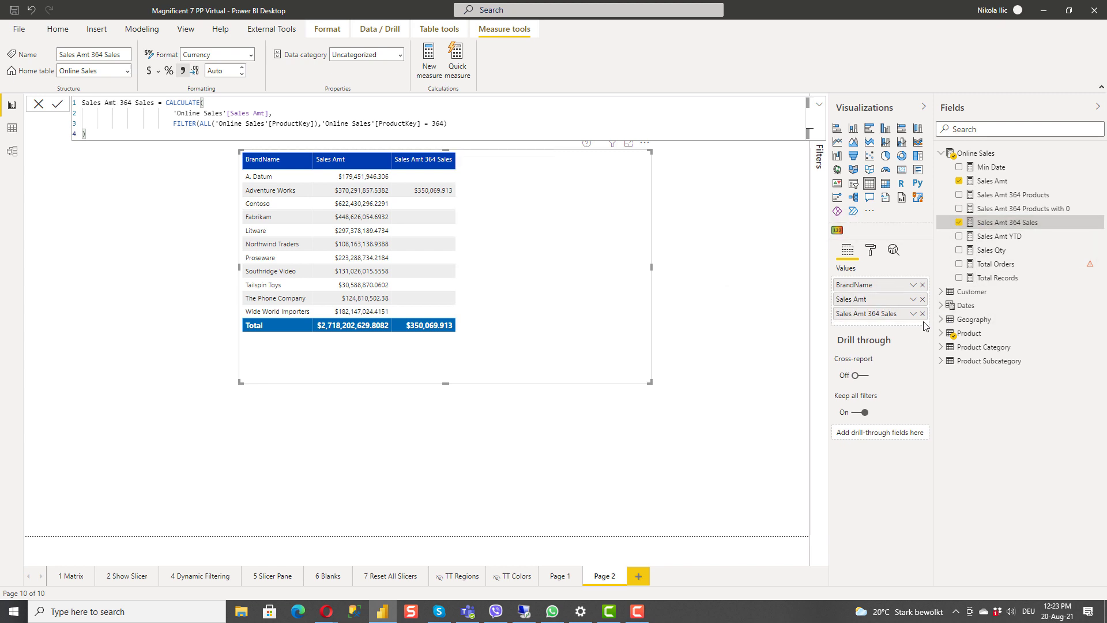
{"action": "left_click", "coordinate": [923, 314]}
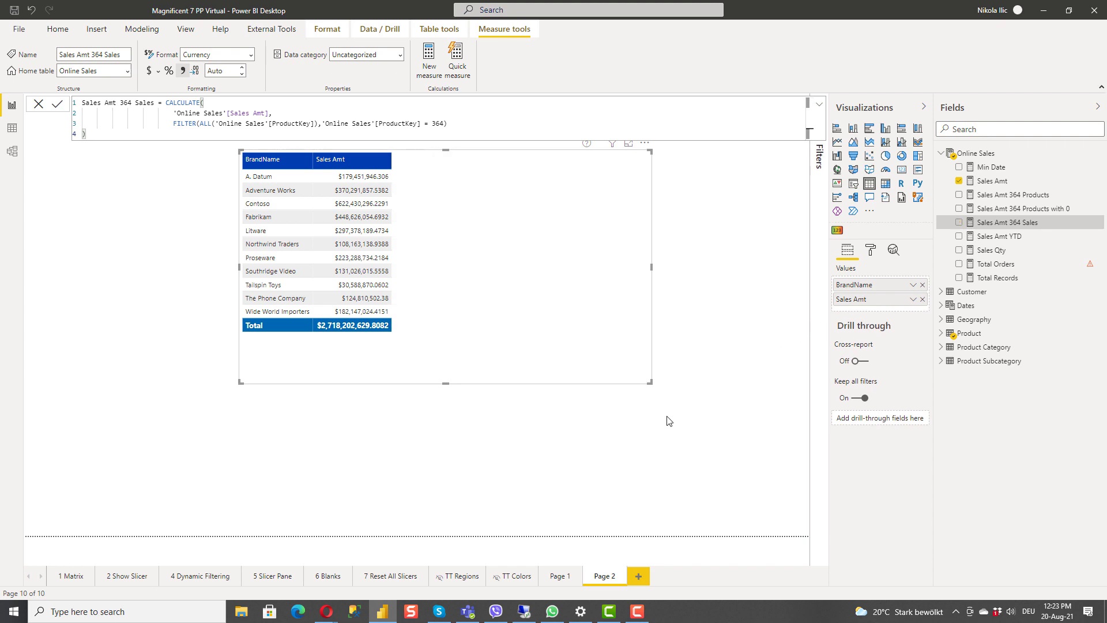
{"action": "left_click", "coordinate": [597, 455]}
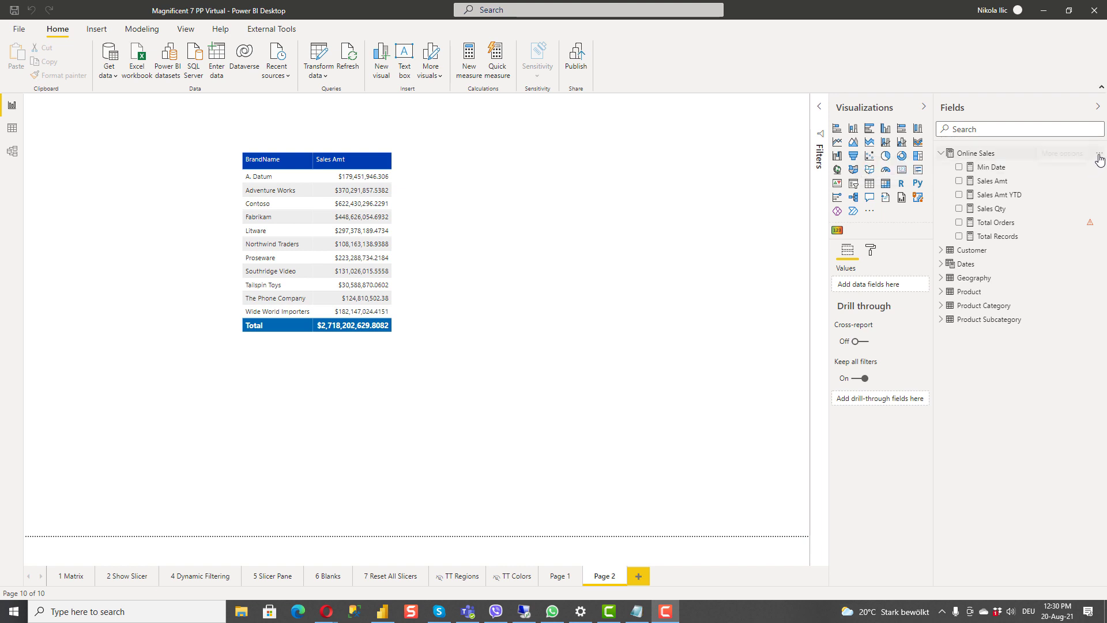
{"action": "left_click", "coordinate": [1099, 155]}
{"action": "left_click", "coordinate": [1063, 175]}
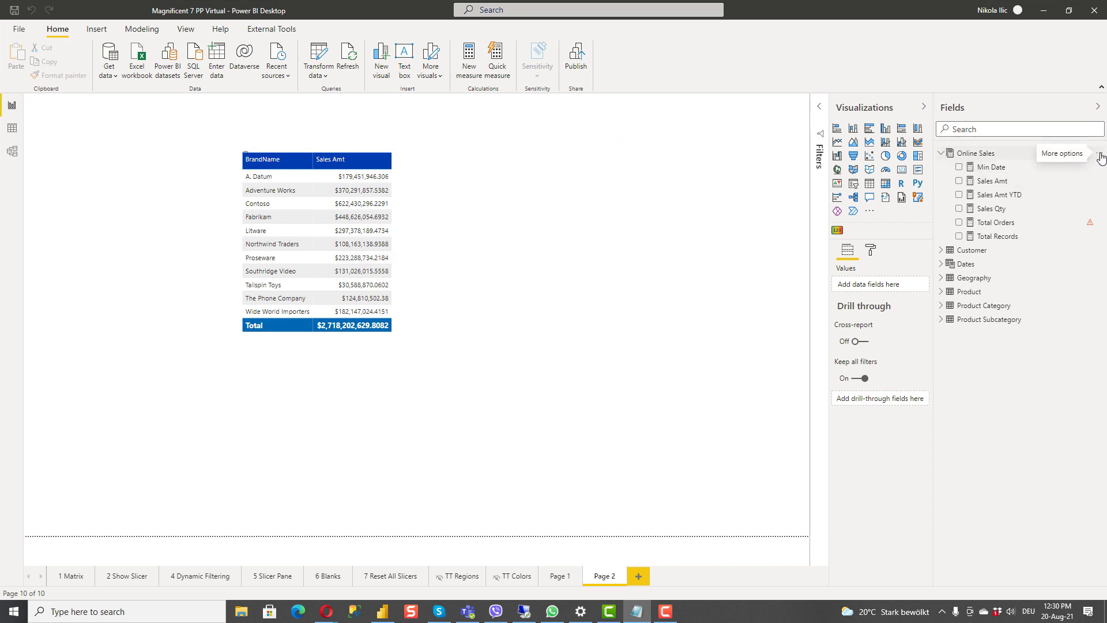
Start a new measure in the Online Sales table.
{"action": "left_click", "coordinate": [1102, 156]}
{"action": "left_click", "coordinate": [1038, 159]}
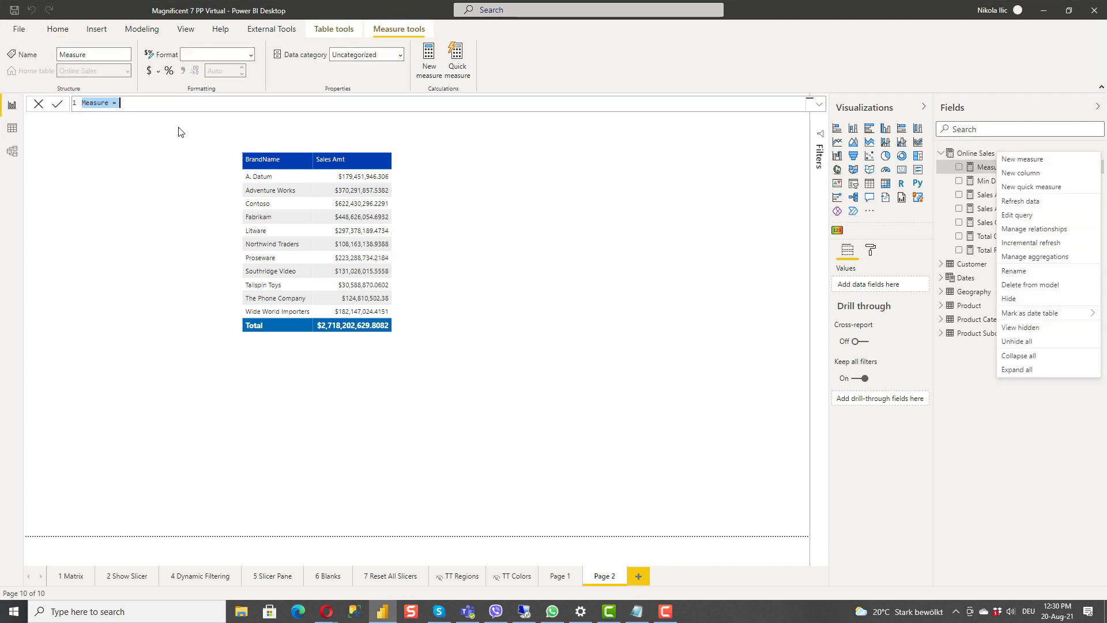
{"action": "key", "text": "Escape"}
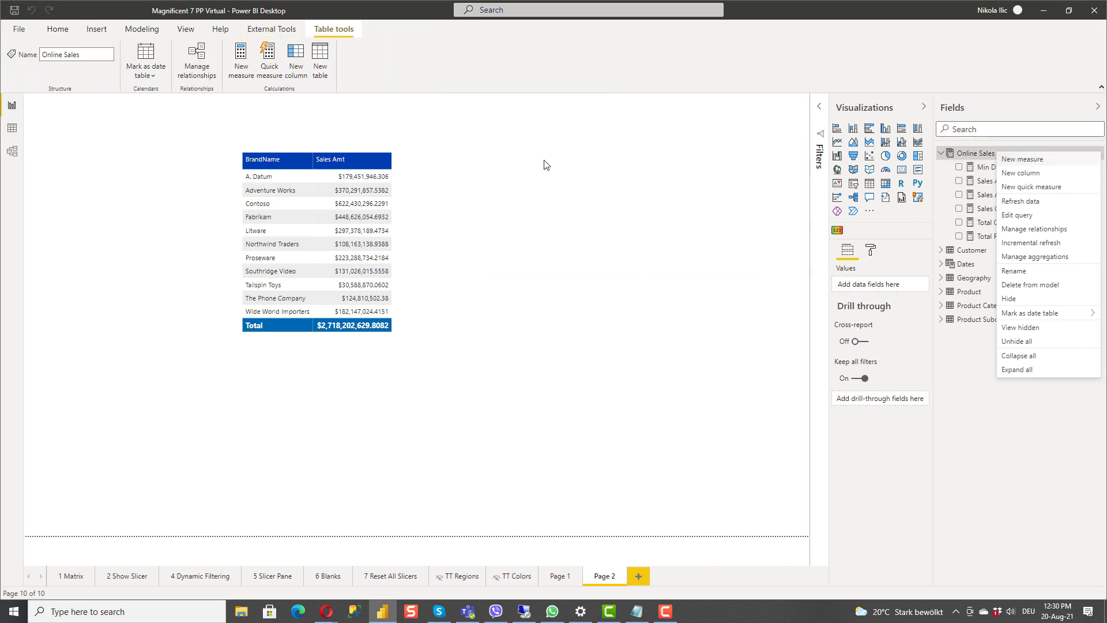
{"action": "left_click", "coordinate": [1032, 173]}
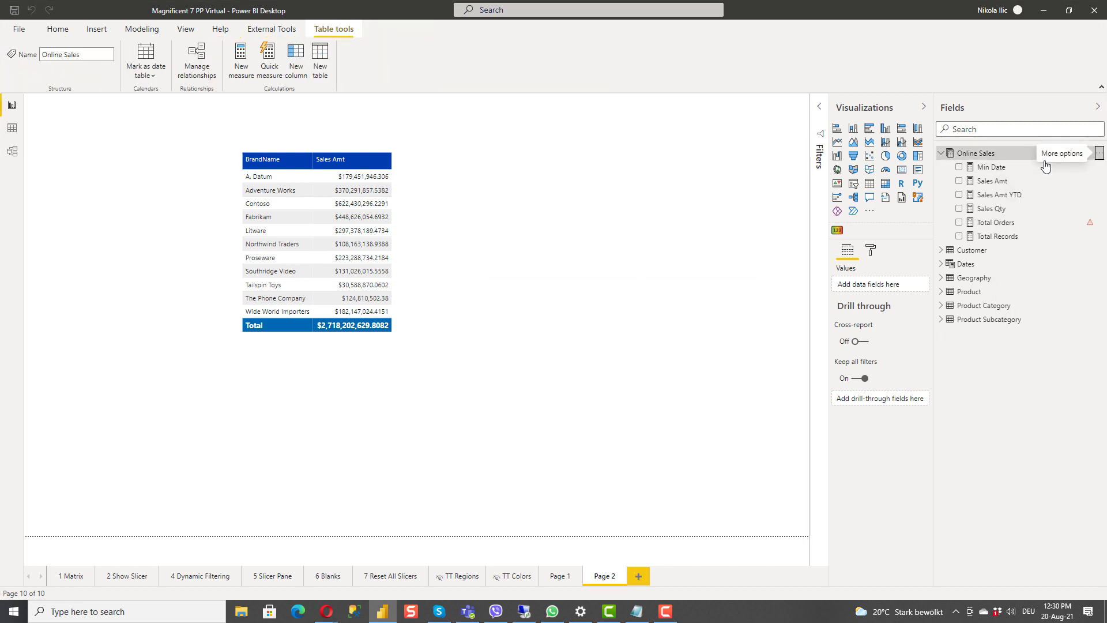
{"action": "key", "text": "Escape"}
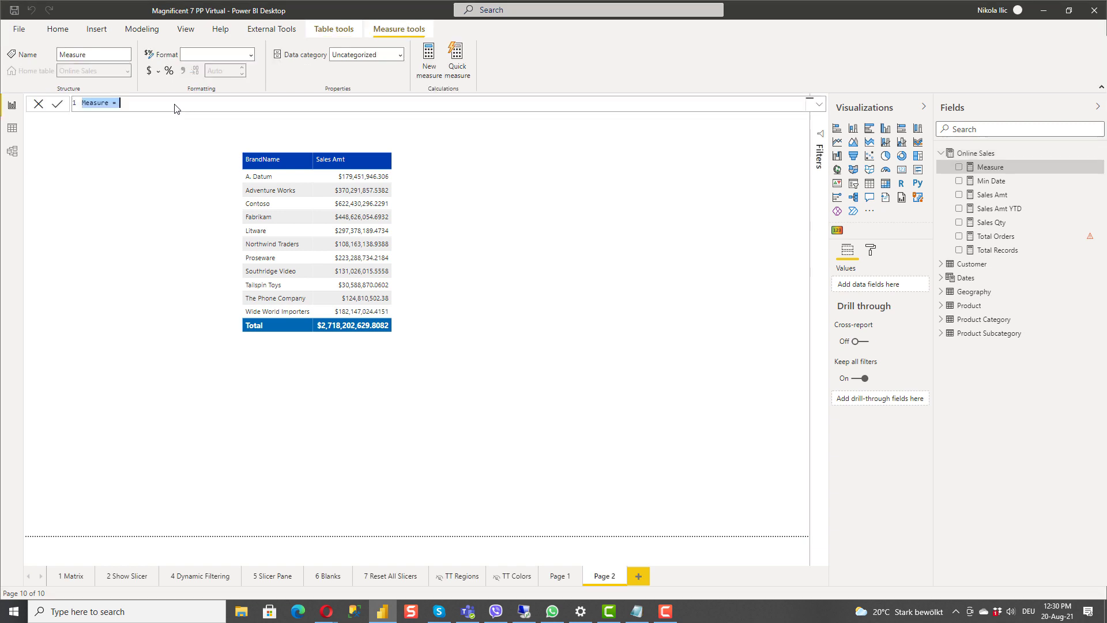
Begin the formula as Sales Amt 364 = CALCULATE([Sales Amt], without the table prefix.
{"action": "type", "text": "Sales Amt 364 = CALCULATE"}
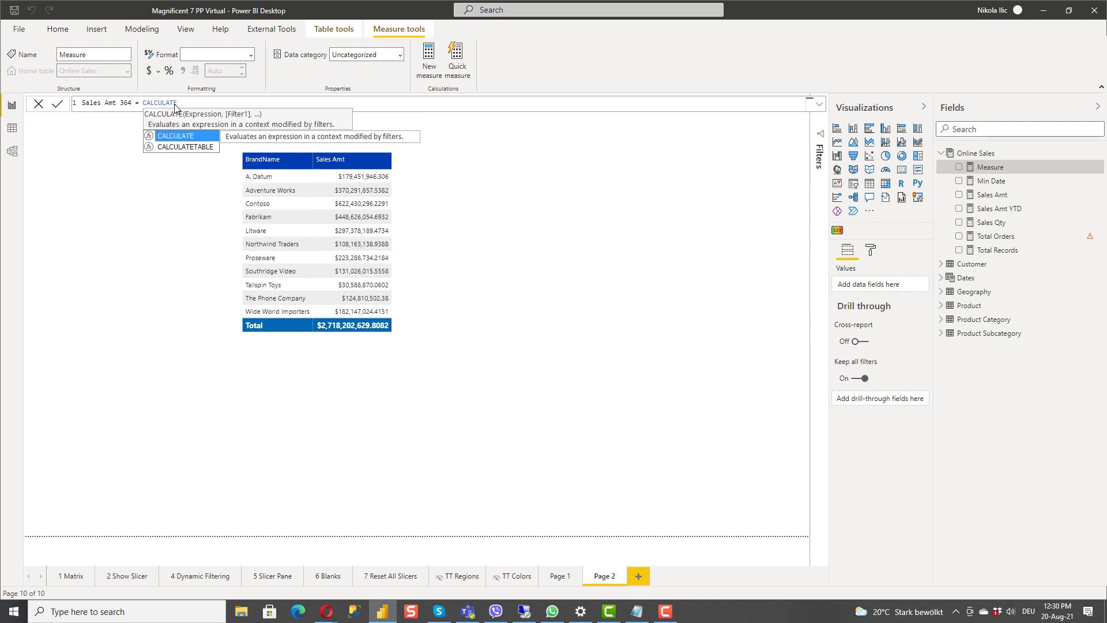
{"action": "type", "text": "("}
{"action": "key", "text": "shift+Return"}
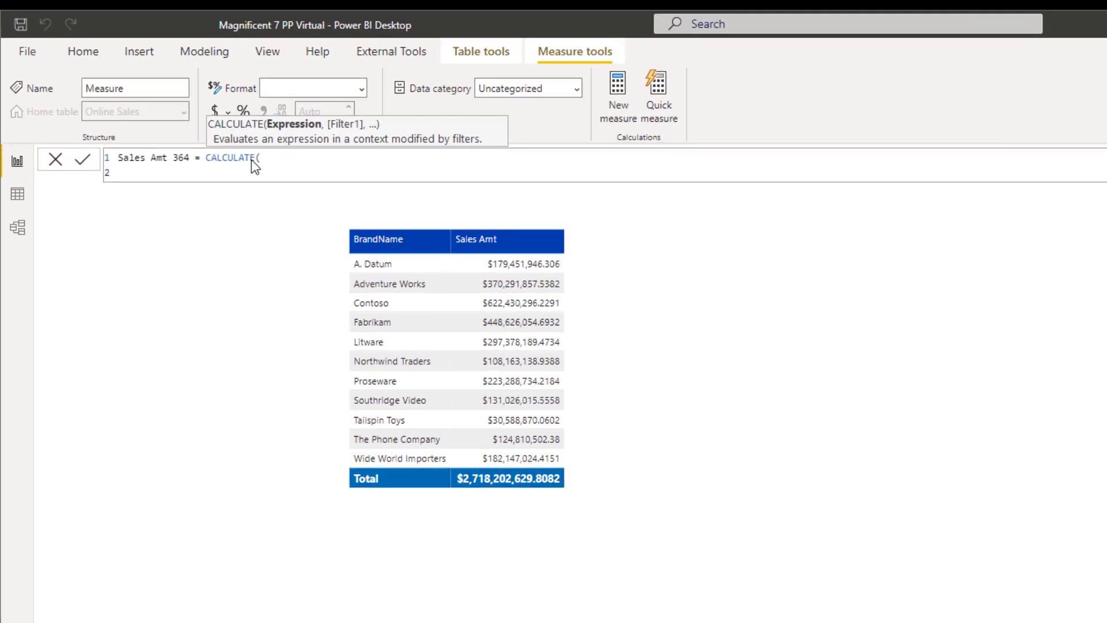
{"action": "type", "text": "Sales"}
{"action": "key", "text": "Tab"}
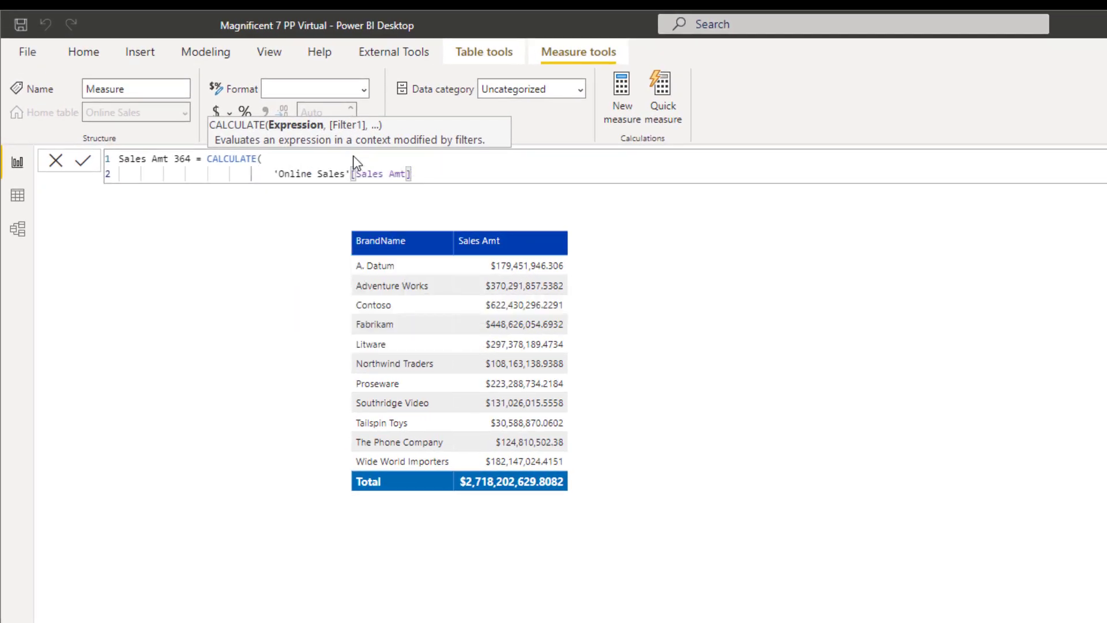
{"action": "left_click", "coordinate": [275, 172]}
{"action": "left_click_drag", "start_coordinate": [275, 173], "coordinate": [351, 175]}
{"action": "key", "text": "Delete"}
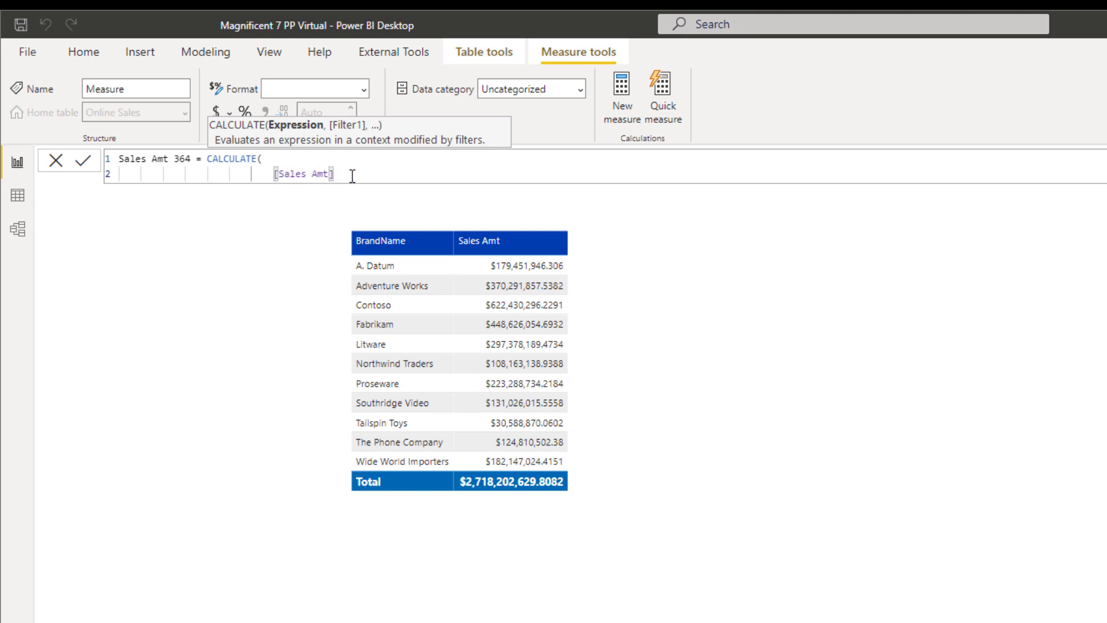
{"action": "type", "text": ","}
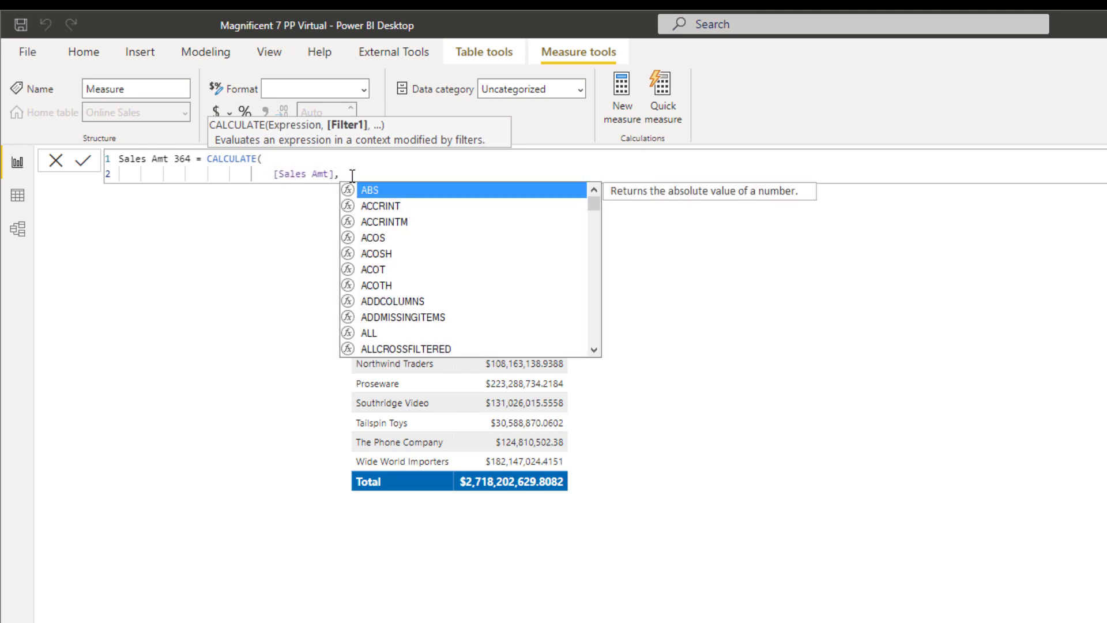
{"action": "key", "text": "shift+Return"}
Add FILTER(ALL('Product'[ProductKey]),'Product'[ProductKey] = 364) and commit the Sales Amt 364 measure.
{"action": "type", "text": "FILTER("}
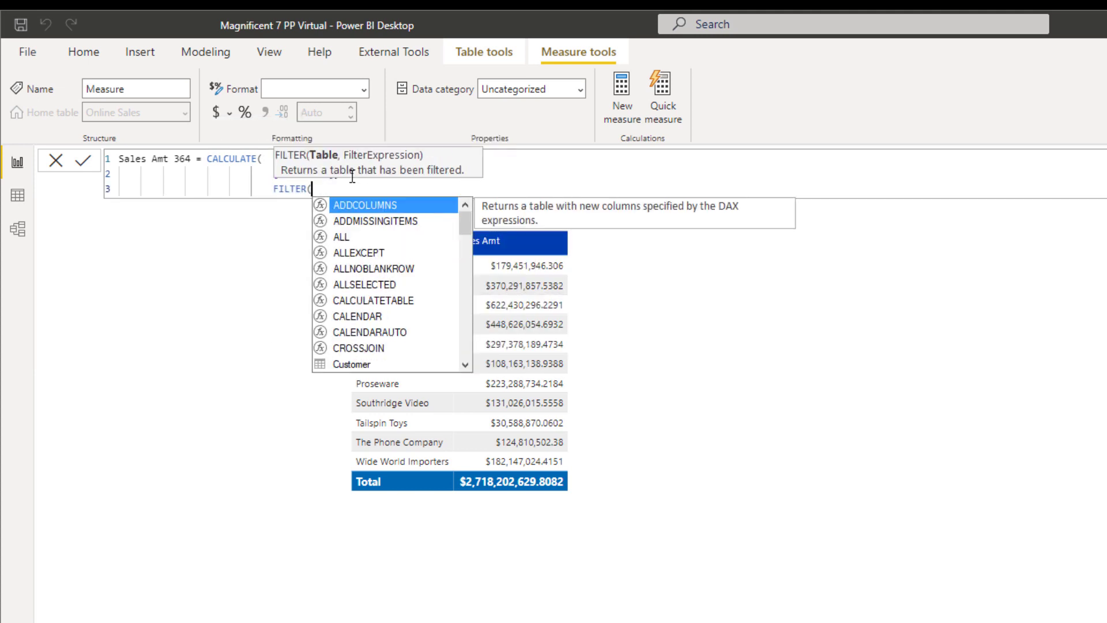
{"action": "type", "text": "ALL(Product"}
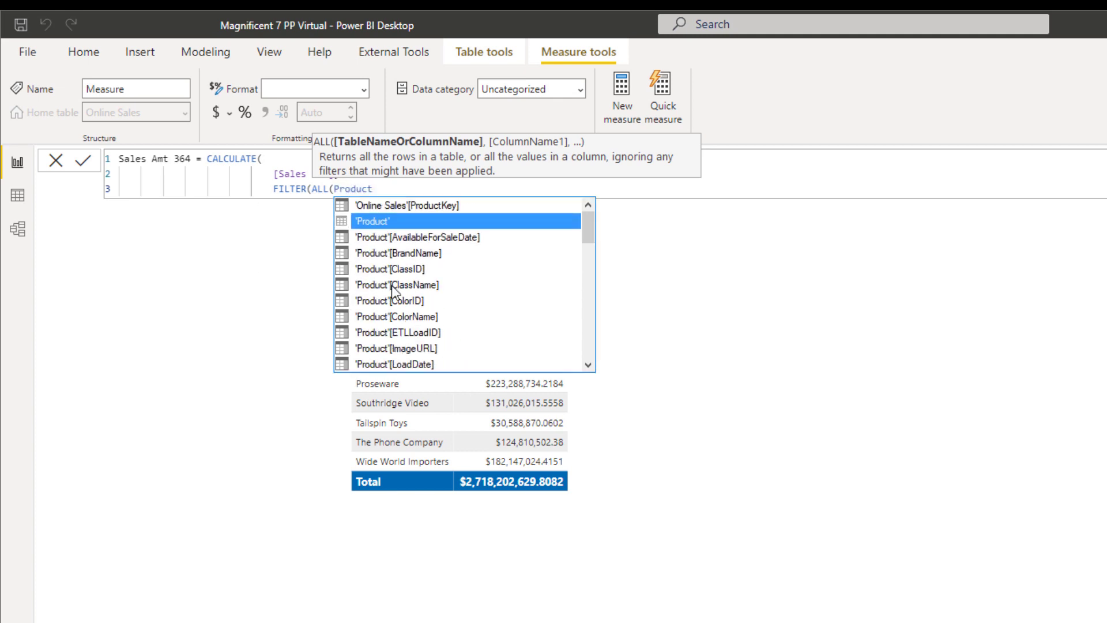
{"action": "scroll", "coordinate": [453, 291], "scroll_direction": "down", "scroll_amount": 2}
{"action": "left_click", "coordinate": [433, 318]}
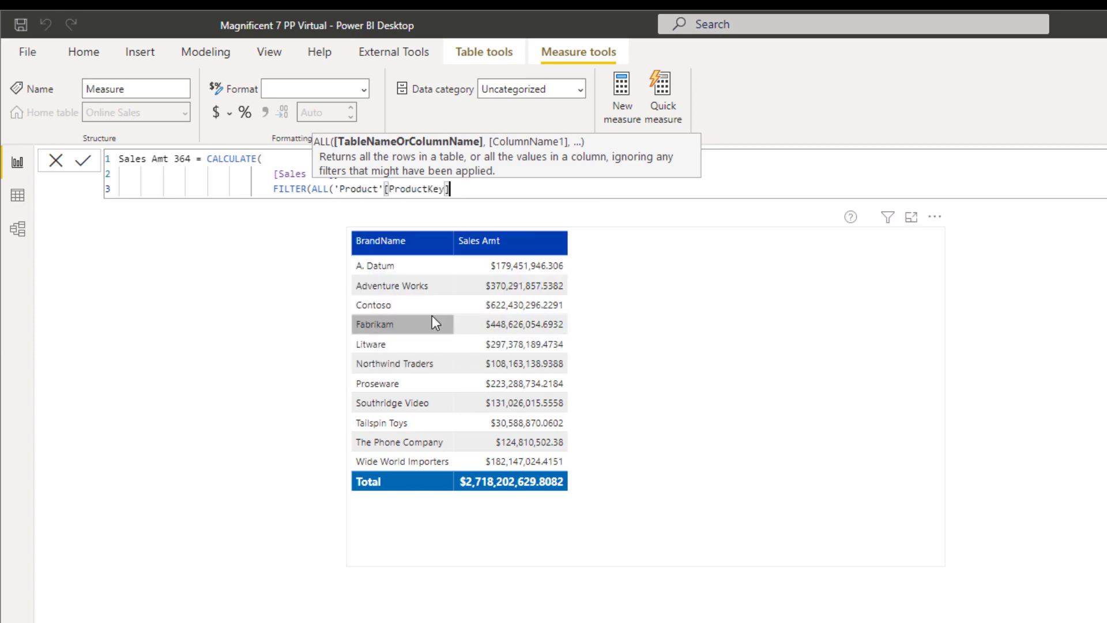
{"action": "type", "text": ")"}
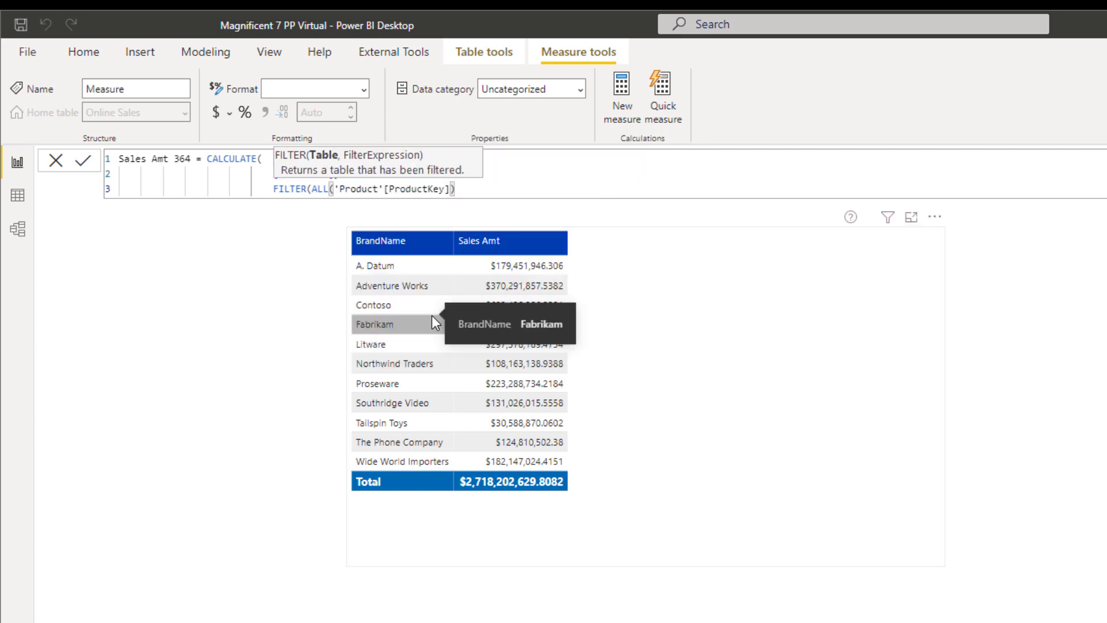
{"action": "type", "text": ","}
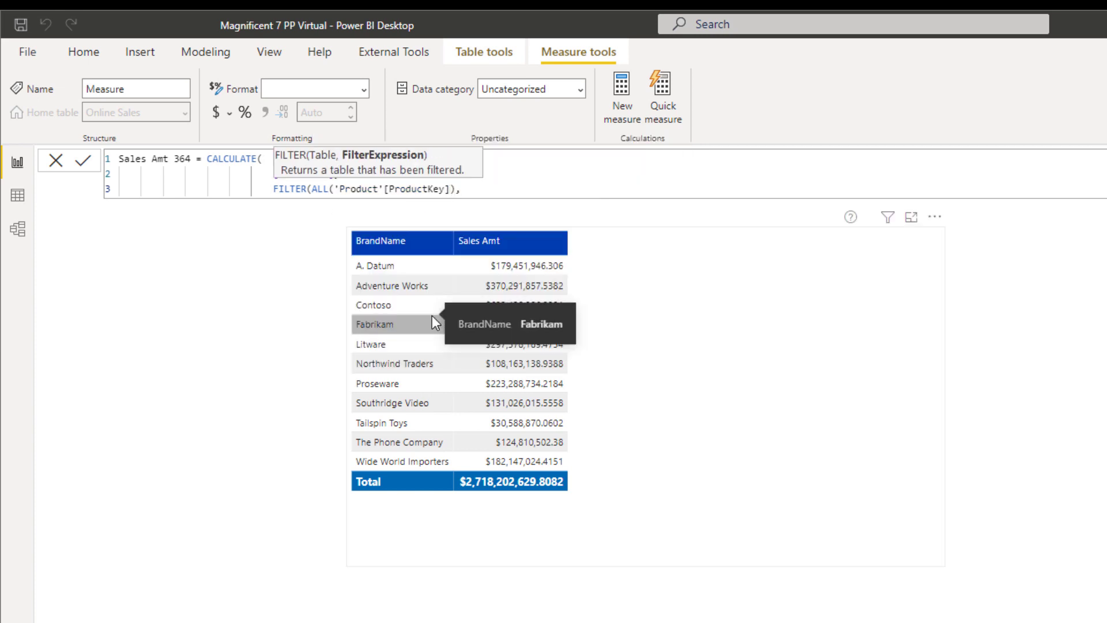
{"action": "type", "text": "Prod"}
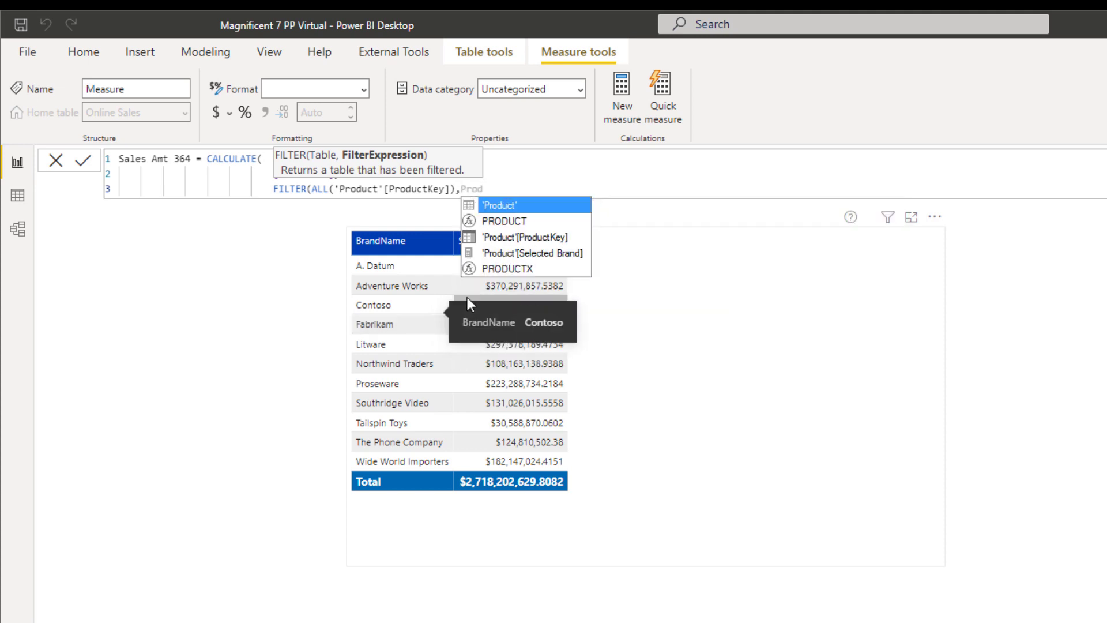
{"action": "left_click", "coordinate": [546, 238]}
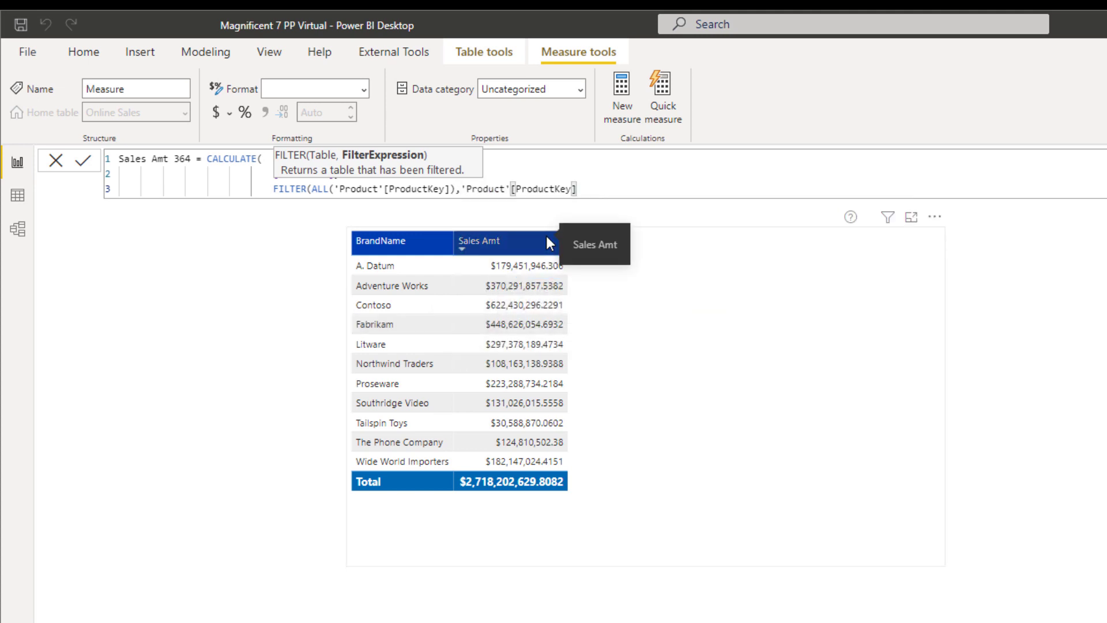
{"action": "type", "text": "= 364)"}
{"action": "key", "text": "Return"}
{"action": "type", "text": ")"}
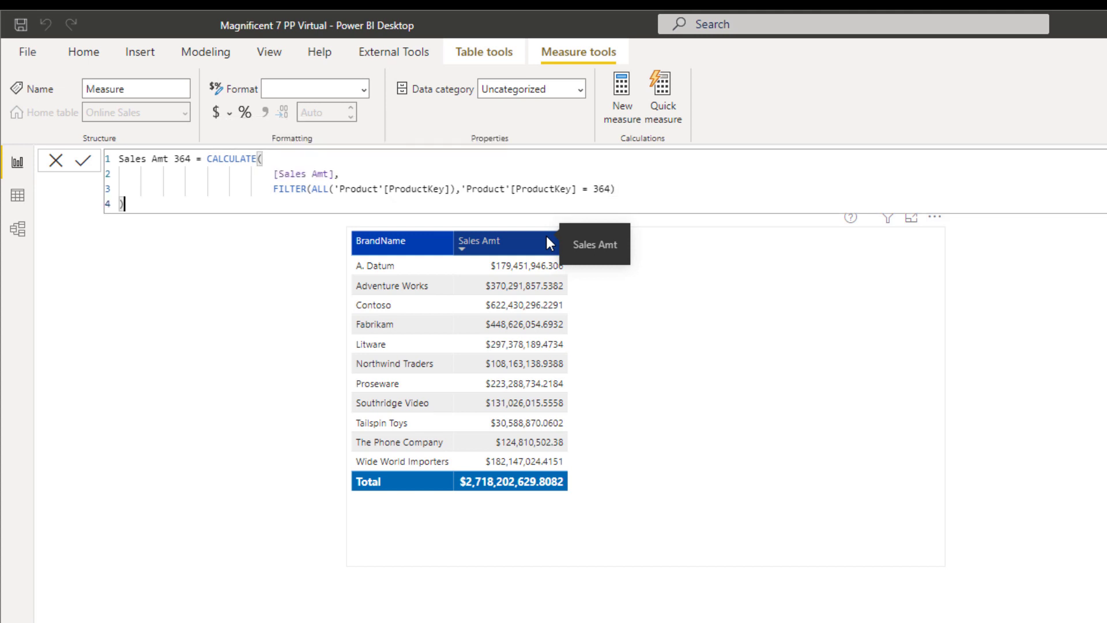
{"action": "left_click", "coordinate": [85, 164]}
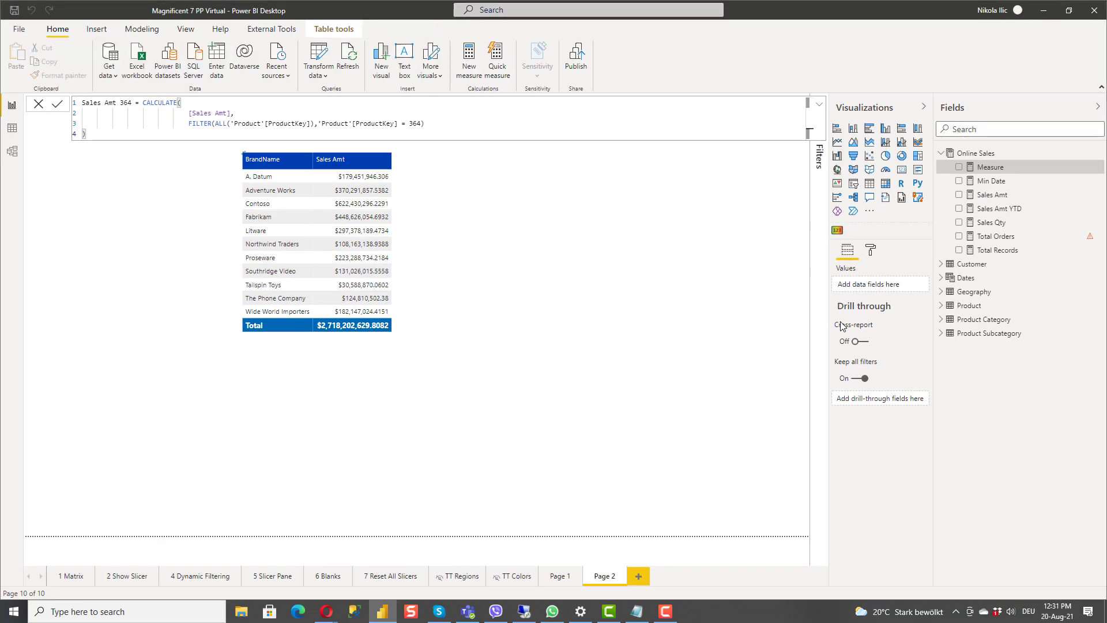
Drag Sales Amt 364 into the brand table, showing $350,069.913 only for Adventure Works.
{"action": "left_click_drag", "start_coordinate": [996, 197], "coordinate": [396, 226]}
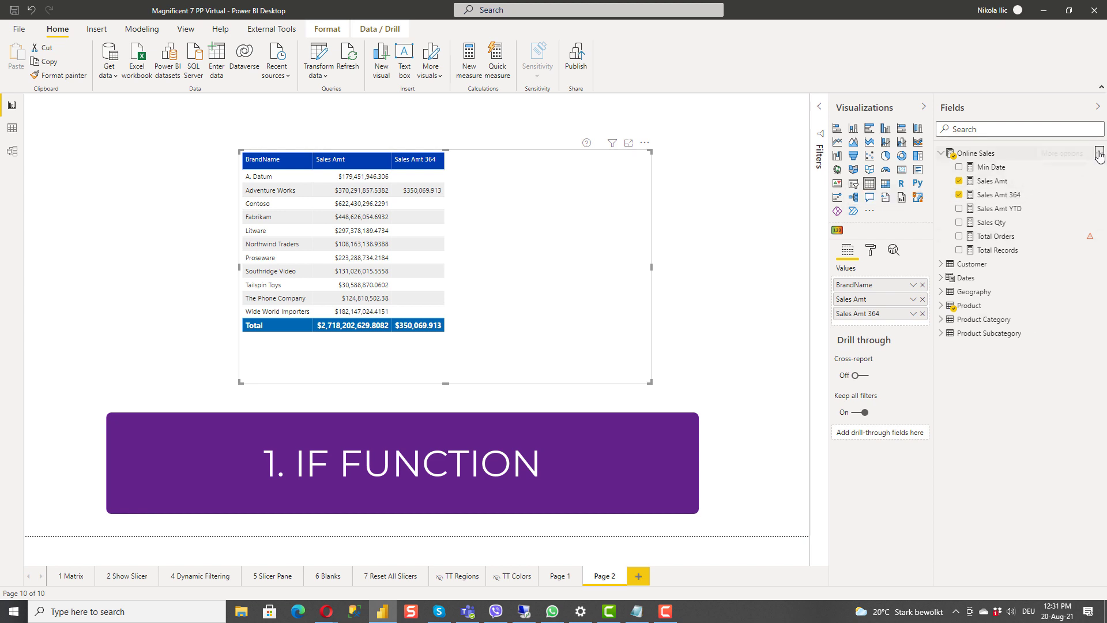
Start a Blank v1 measure with IF(ISBLANK('Online Sales'[Sales Amt 364]) as its condition.
{"action": "left_click", "coordinate": [1099, 153]}
{"action": "left_click", "coordinate": [961, 177]}
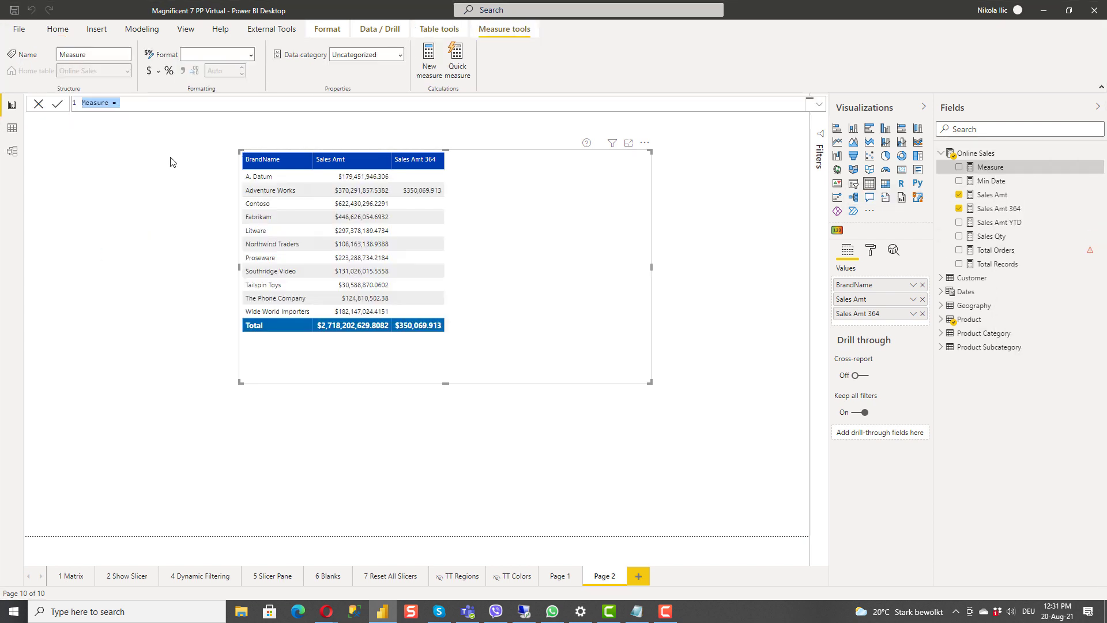
{"action": "type", "text": "Blank v1"}
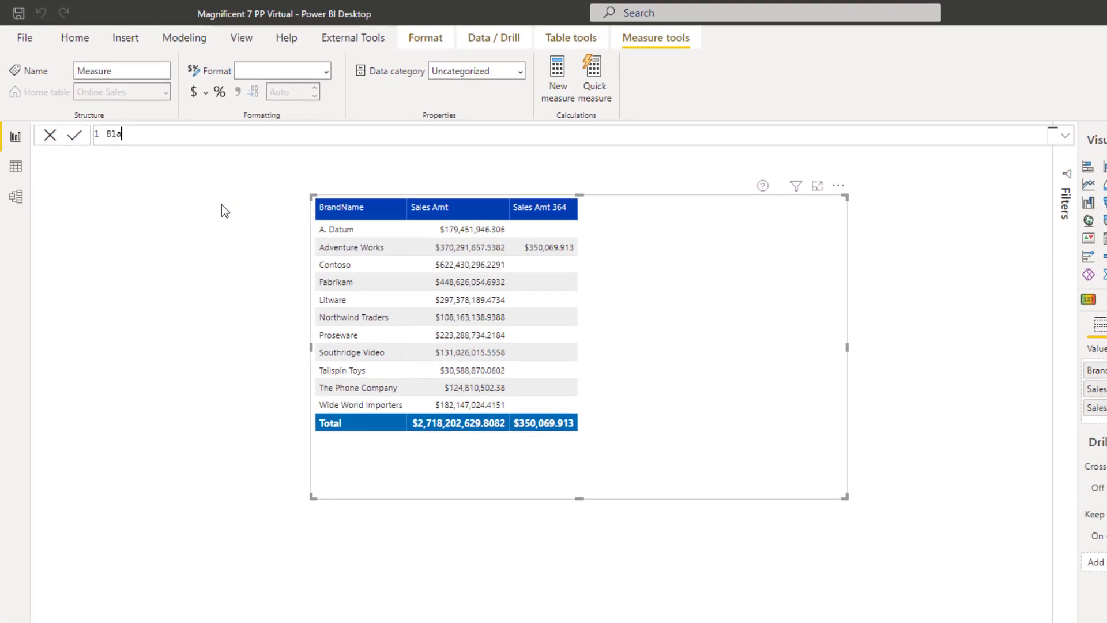
{"action": "type", "text": " = IF("}
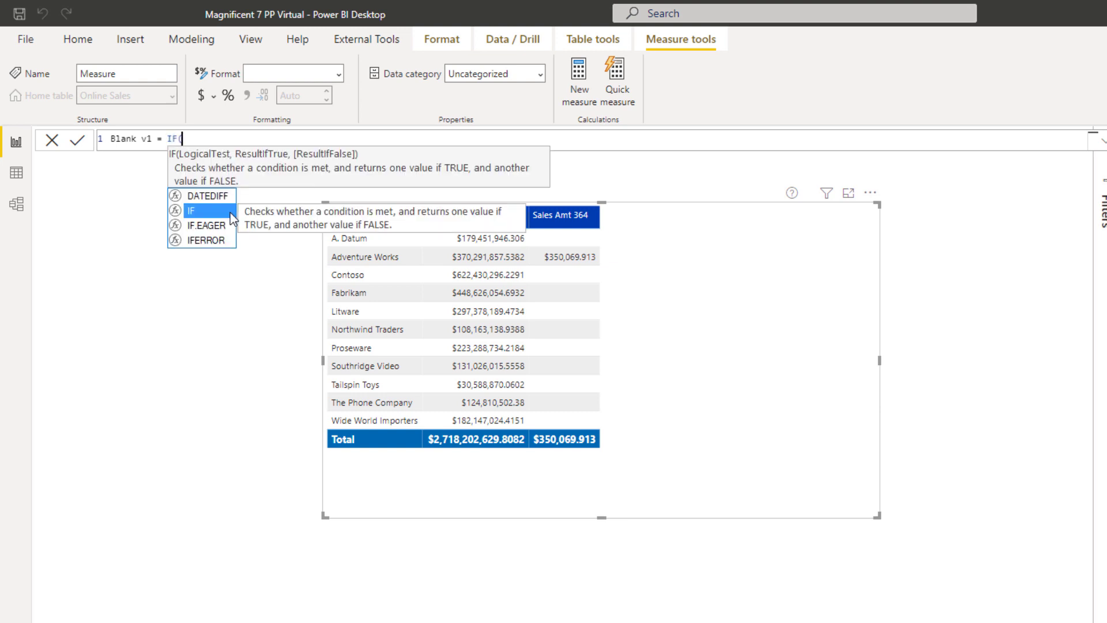
{"action": "key", "text": "Escape"}
{"action": "key", "text": "shift+Return"}
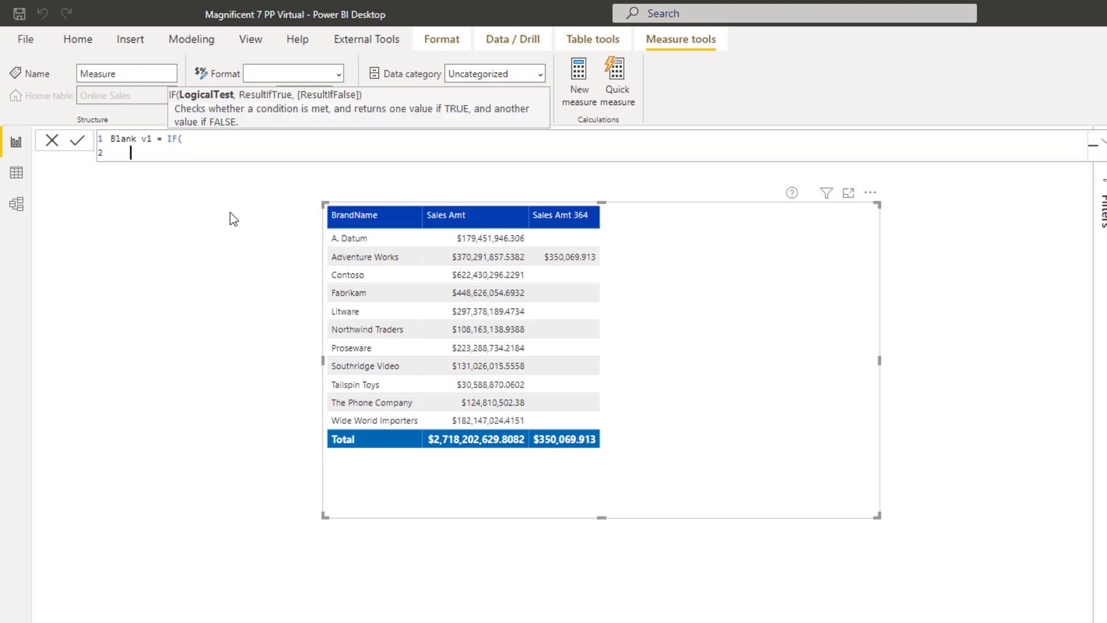
{"action": "key", "text": "Tab"}
{"action": "key", "text": "Tab"}
{"action": "key", "text": "Tab"}
{"action": "key", "text": "Tab"}
{"action": "type", "text": "ISBL"}
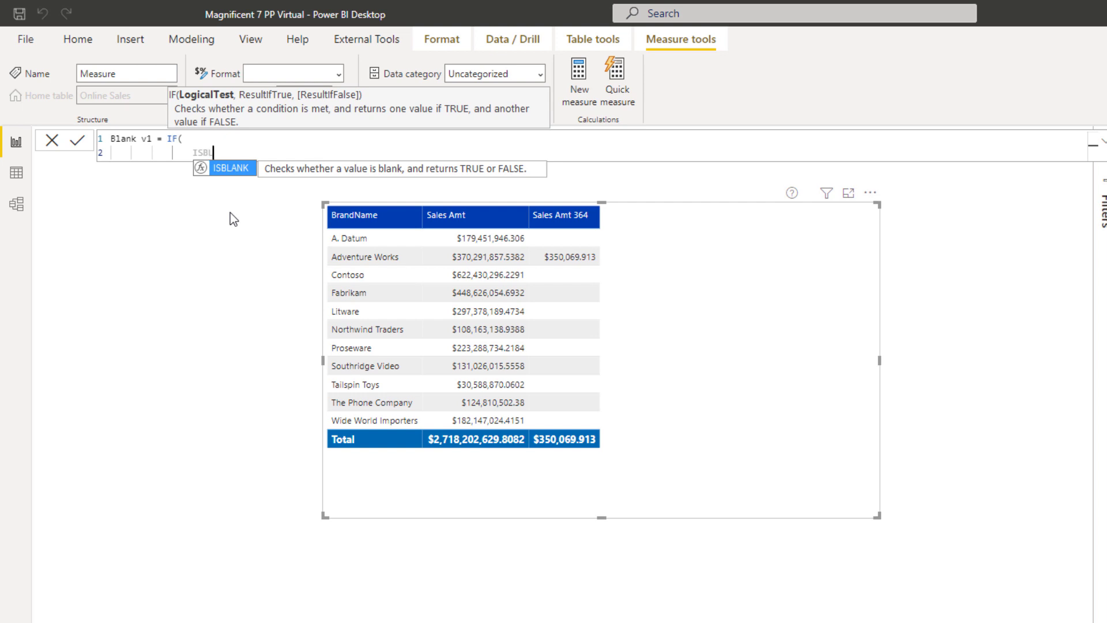
{"action": "left_click", "coordinate": [234, 171]}
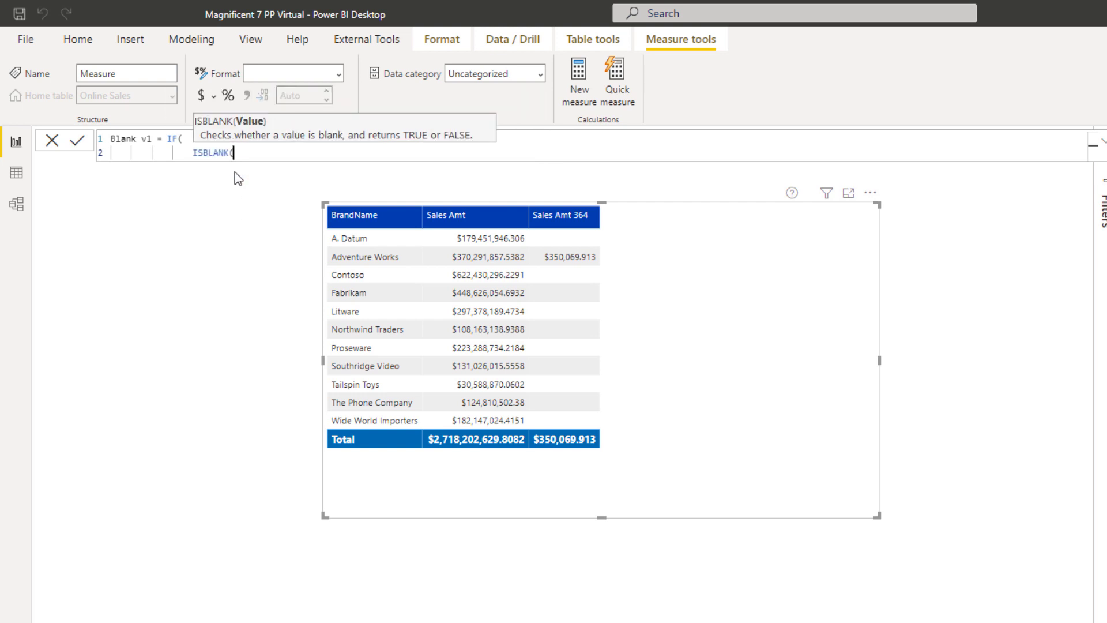
{"action": "type", "text": "Sales"}
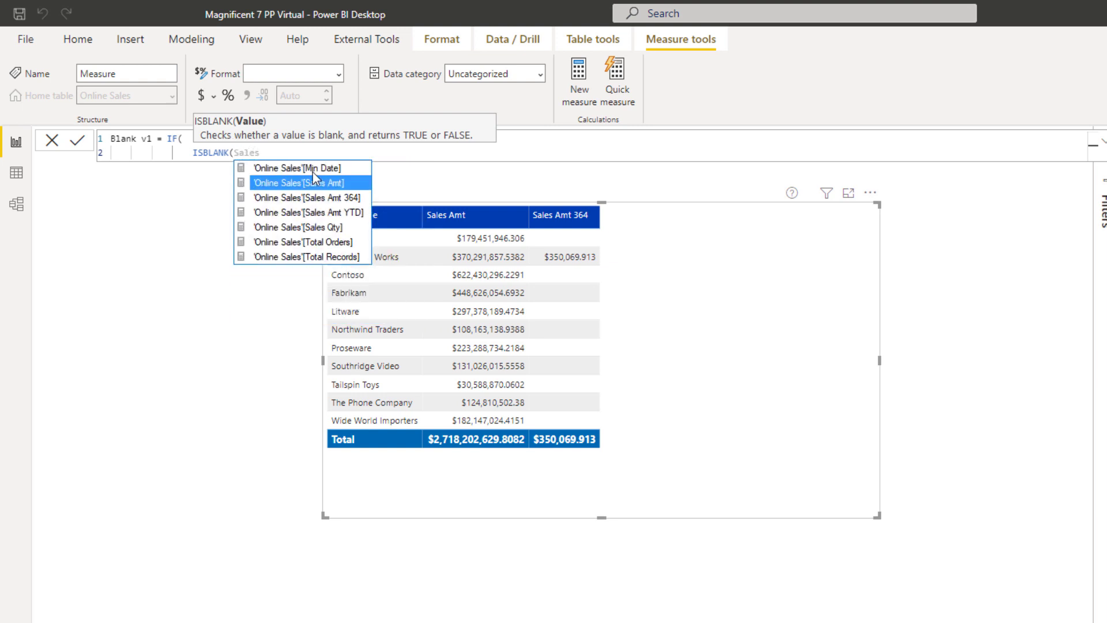
{"action": "left_click", "coordinate": [337, 199]}
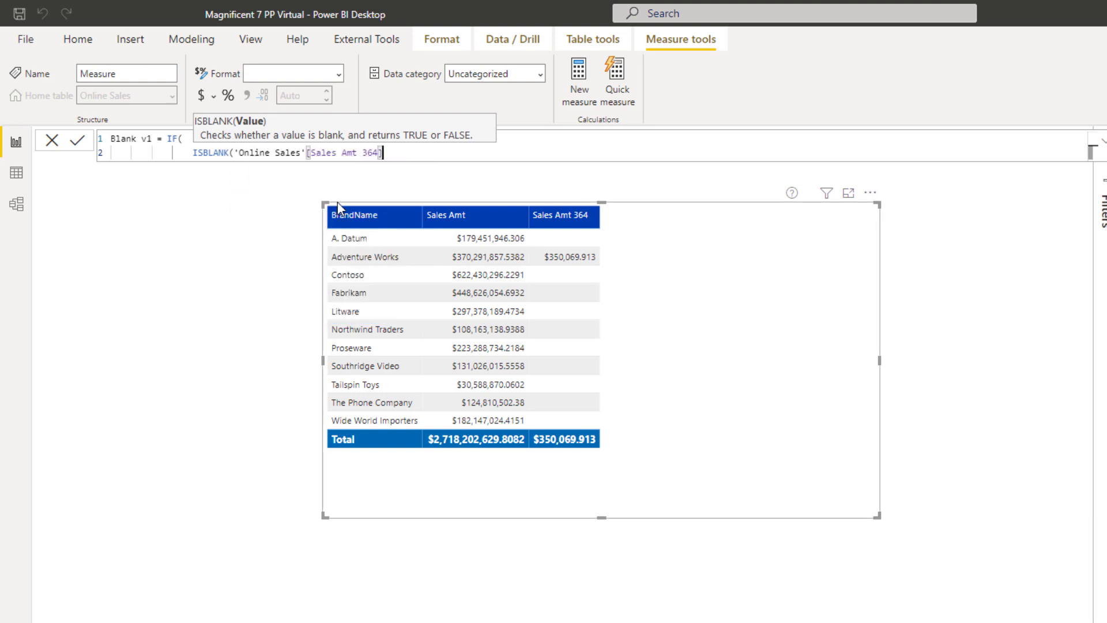
{"action": "type", "text": ")"}
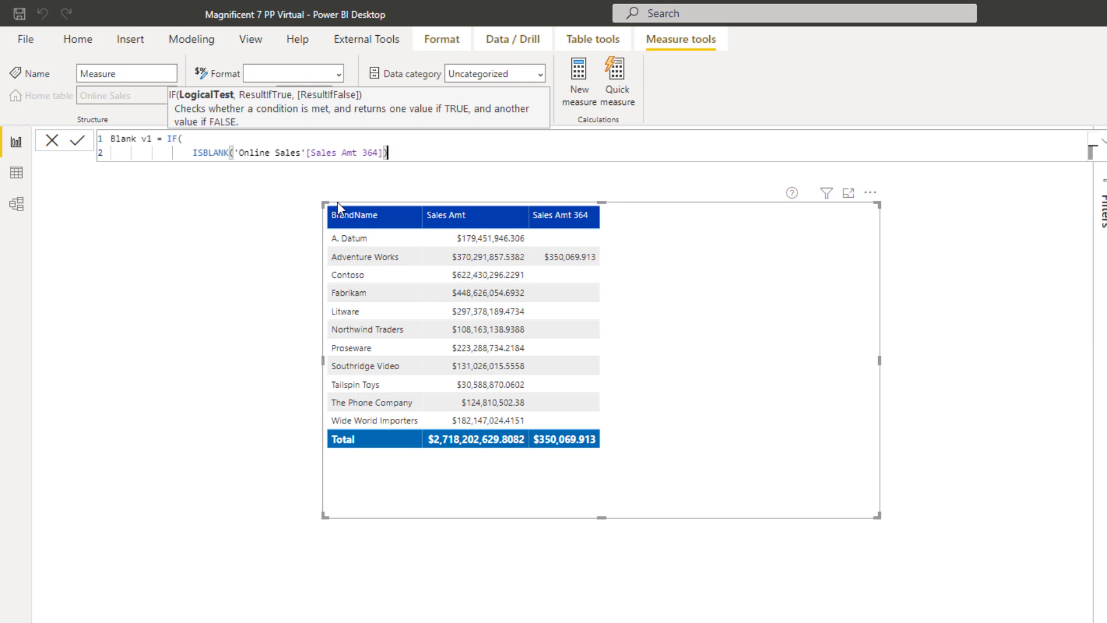
{"action": "type", "text": ","}
Complete Blank v1 with 0 as the true result and [Sales Amt 364] as the false result.
{"action": "key", "text": "shift+Return"}
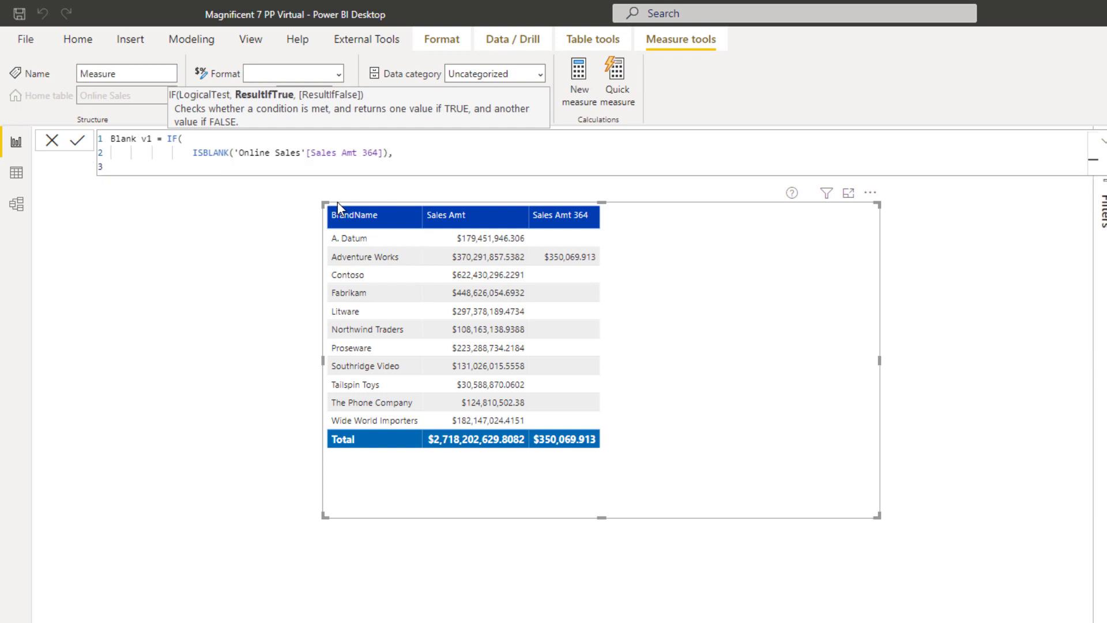
{"action": "key", "text": "Tab"}
{"action": "key", "text": "Tab"}
{"action": "key", "text": "Tab"}
{"action": "key", "text": "Tab"}
{"action": "key", "text": "Tab"}
{"action": "type", "text": "0,"}
{"action": "key", "text": "shift+Return"}
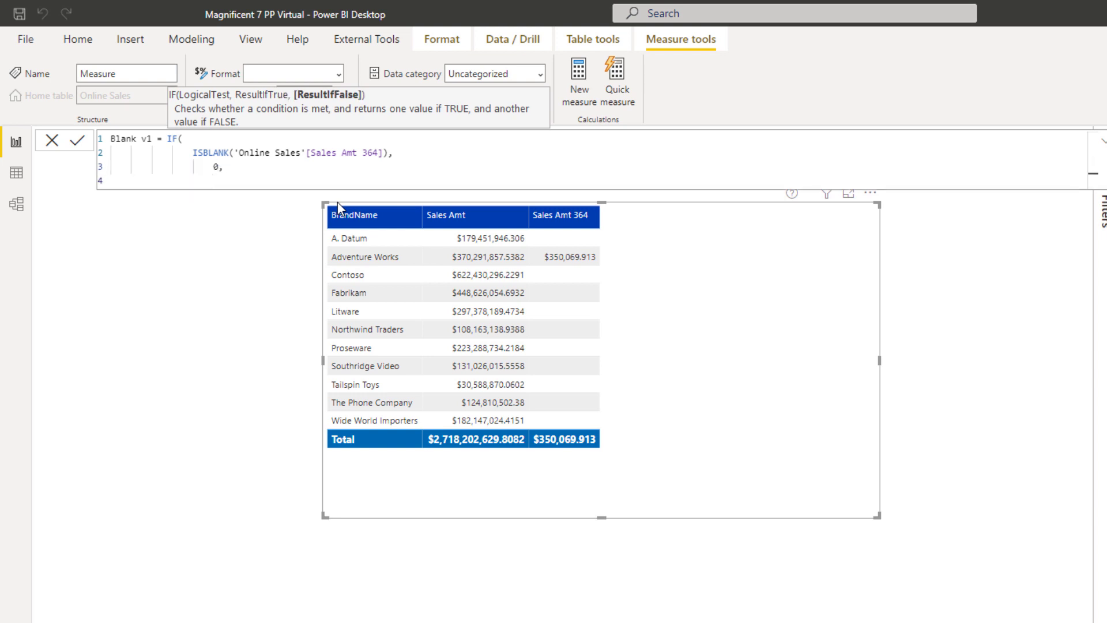
{"action": "type", "text": "[Sa"}
{"action": "key", "text": "Tab"}
{"action": "key", "text": "Return"}
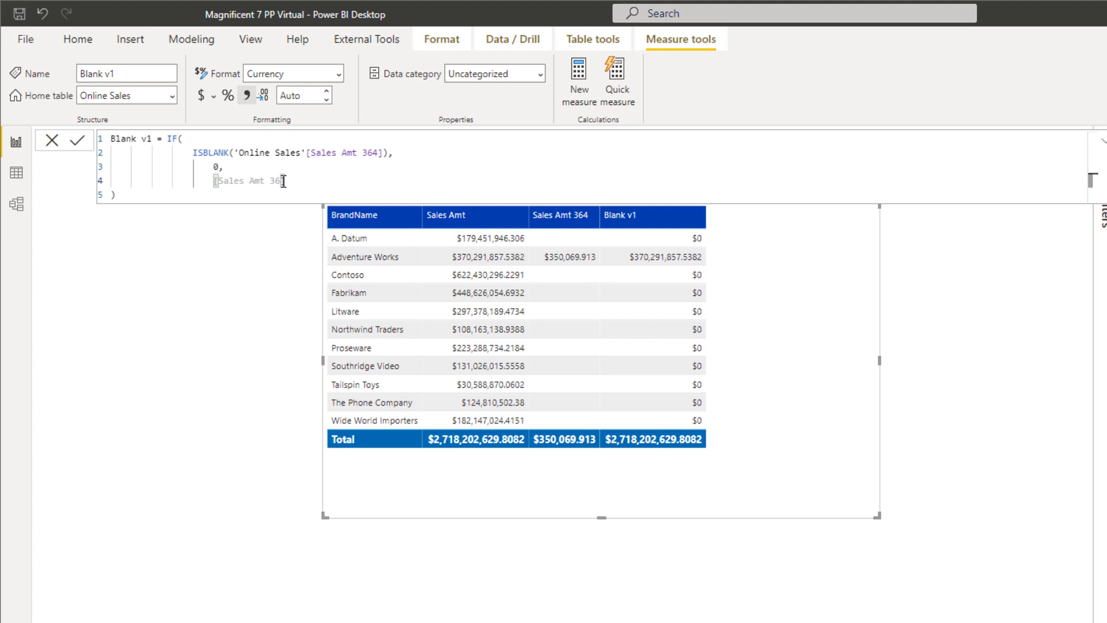
{"action": "type", "text": "4"}
{"action": "key", "text": "Tab"}
Commit Blank v1 so brands show $0 except Adventure Works' $350,069.913.
{"action": "left_click", "coordinate": [79, 141]}
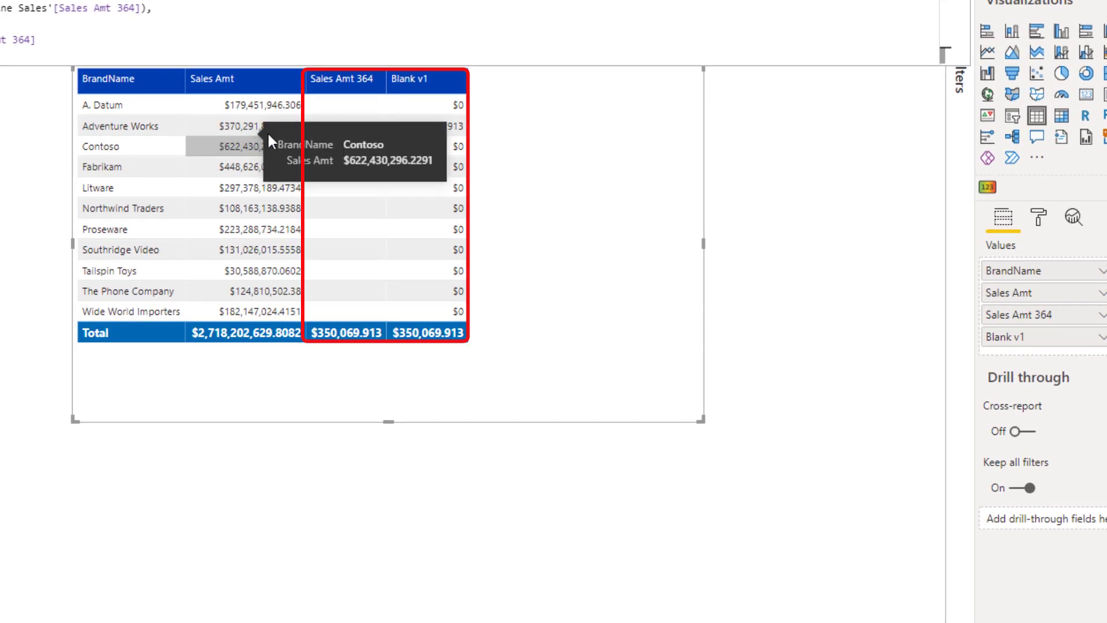
{"action": "mouse_move", "coordinate": [352, 134]}
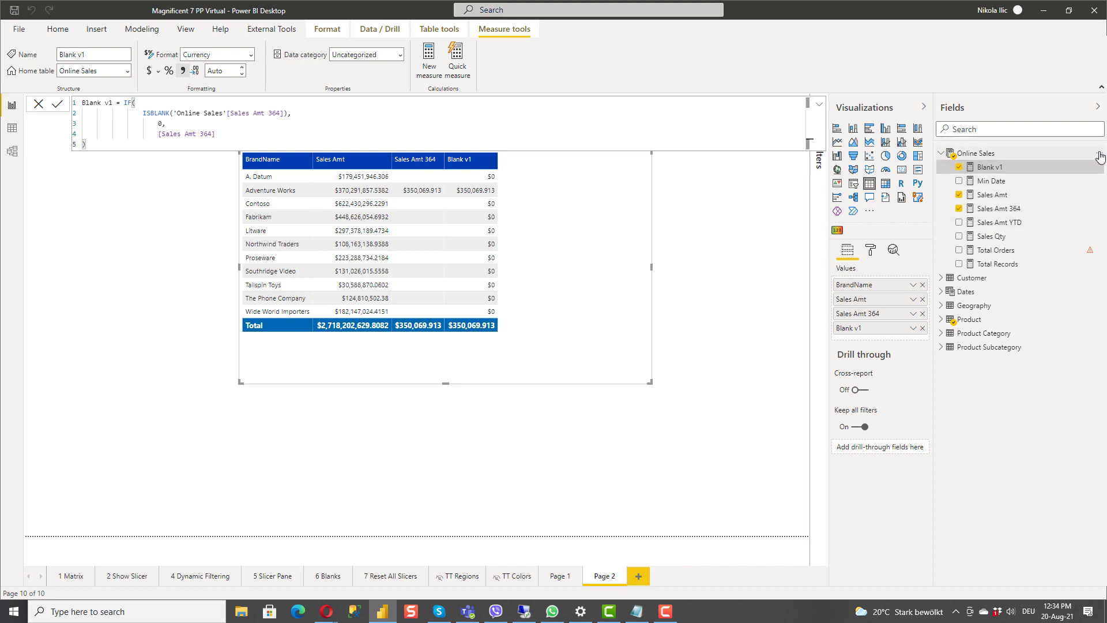
{"action": "left_click", "coordinate": [1100, 157]}
In a new measure, type Blank v2 = COALESCE(column1,column2,column3...columnN,0 as a syntax illustration.
{"action": "left_click", "coordinate": [1005, 171]}
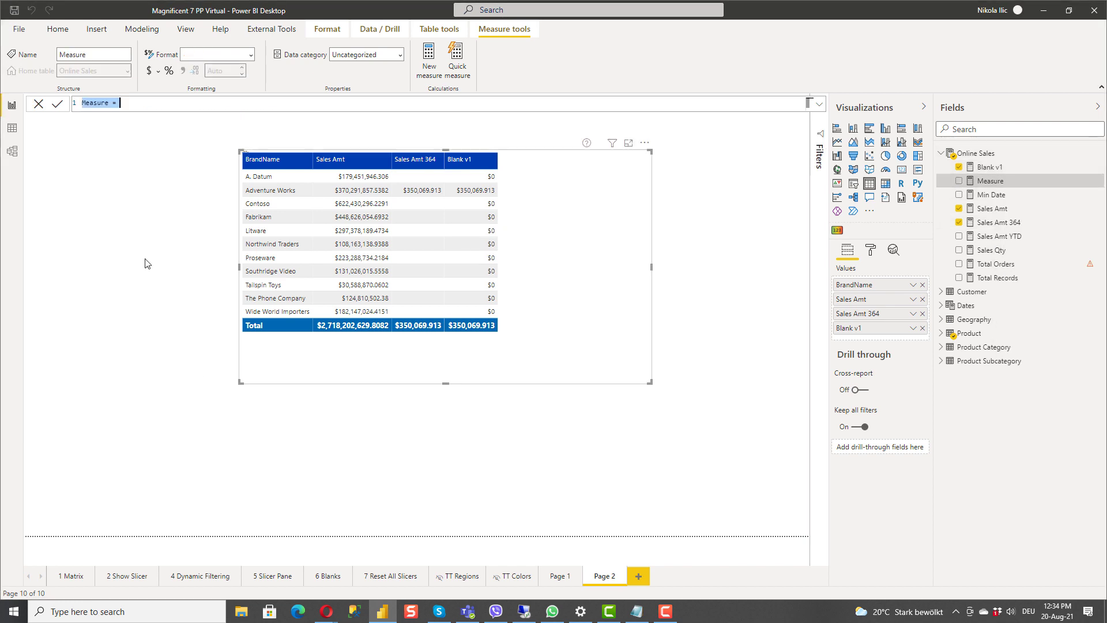
{"action": "type", "text": "Blank v2"}
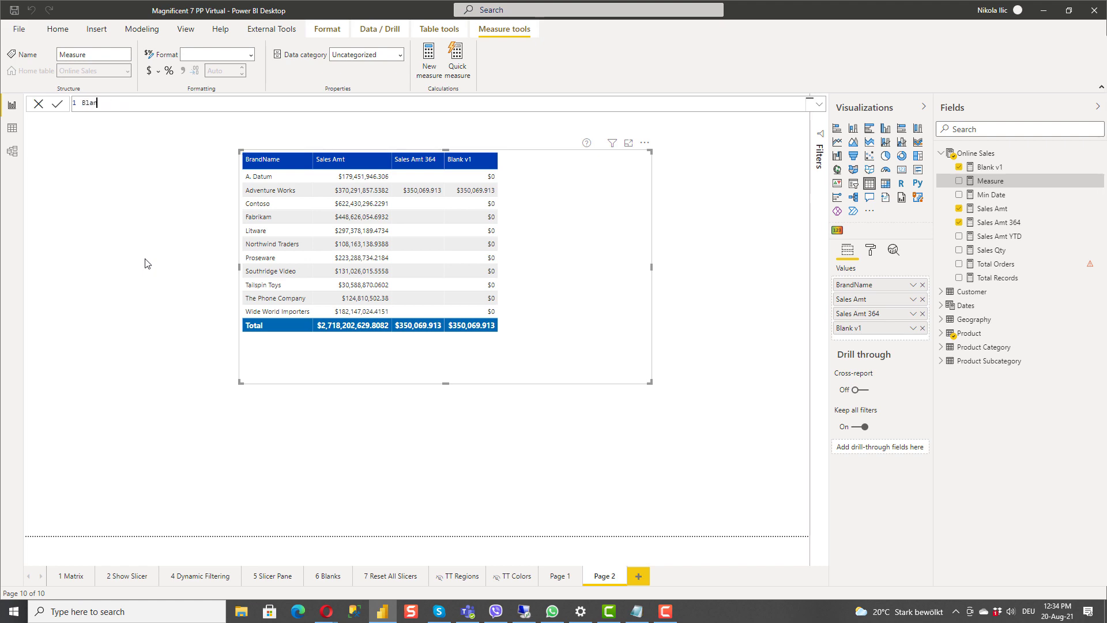
{"action": "type", "text": " ="}
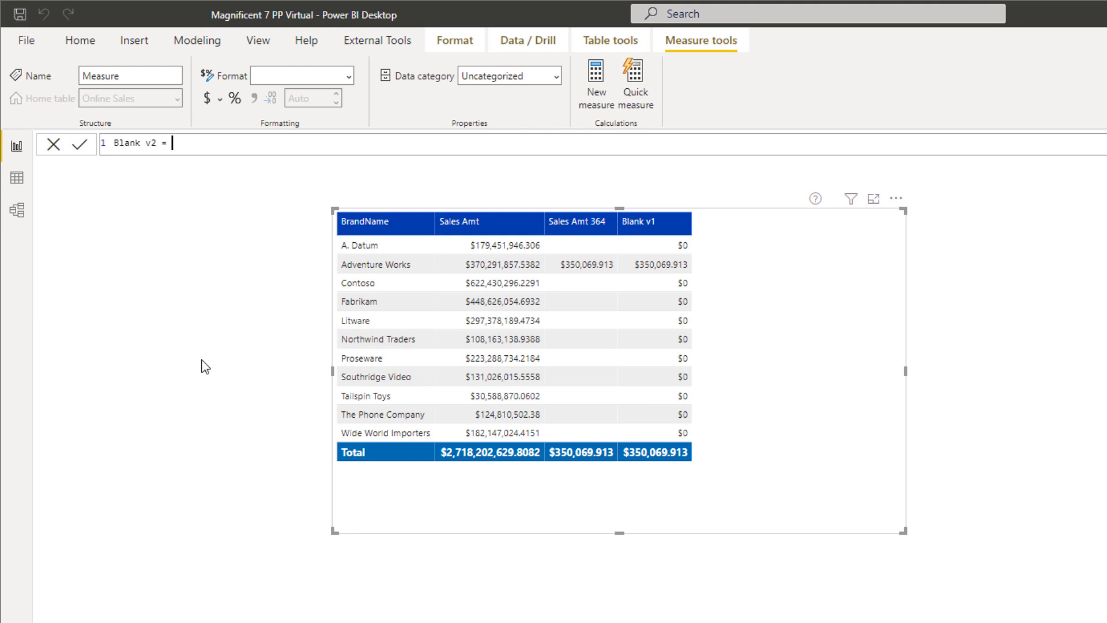
{"action": "type", "text": "COALESCE("}
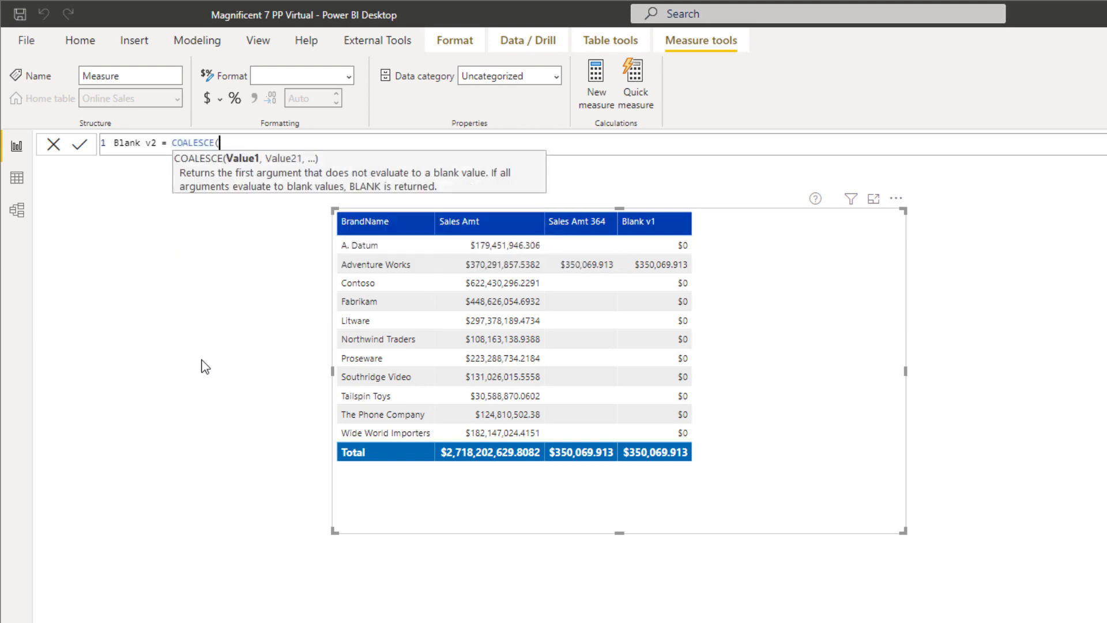
{"action": "type", "text": "co"}
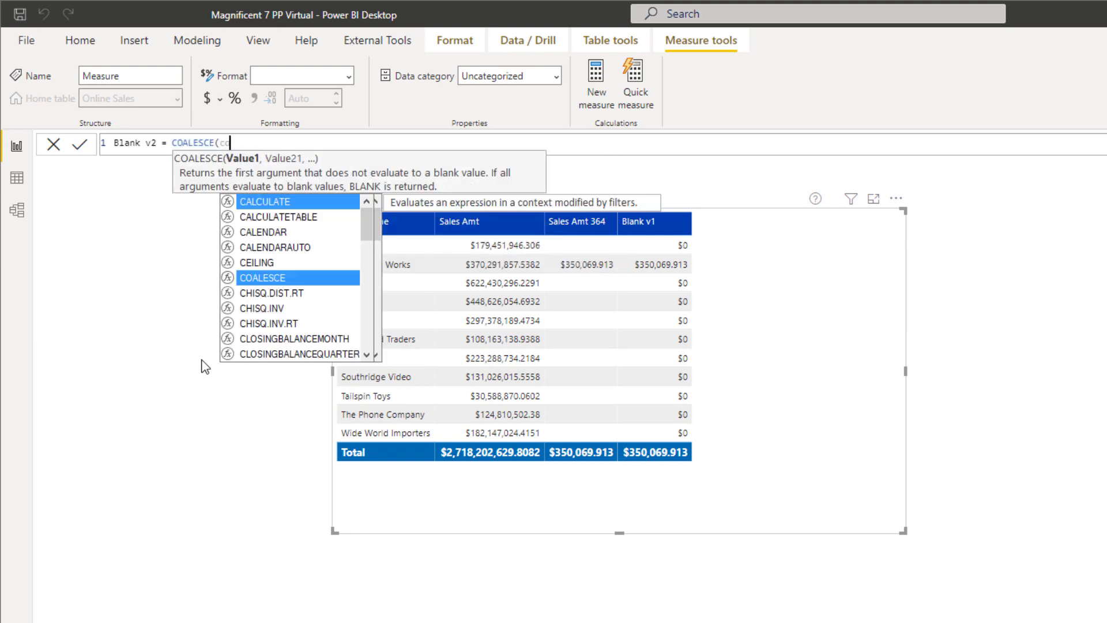
{"action": "type", "text": "lumn1,column2,"}
{"action": "type", "text": "column"}
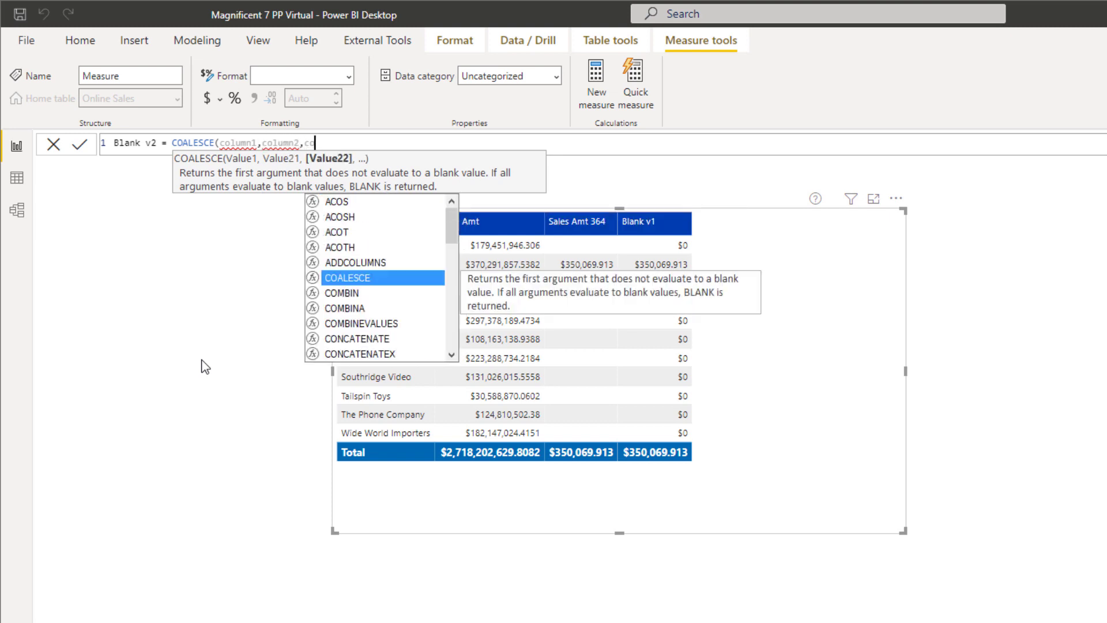
{"action": "type", "text": "3...columnN"}
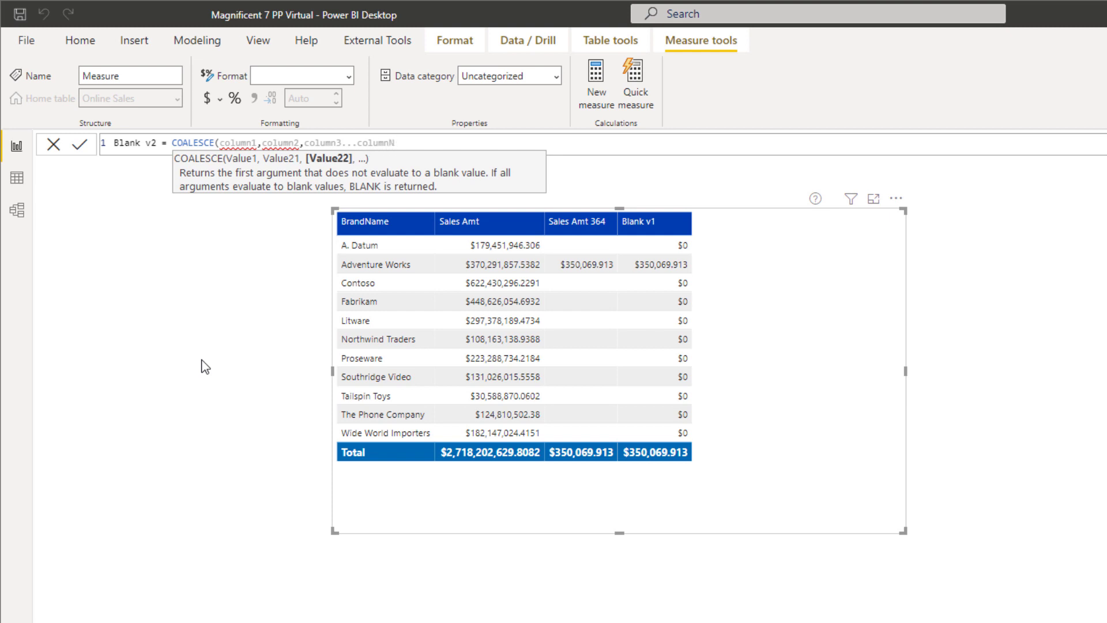
{"action": "type", "text": ")"}
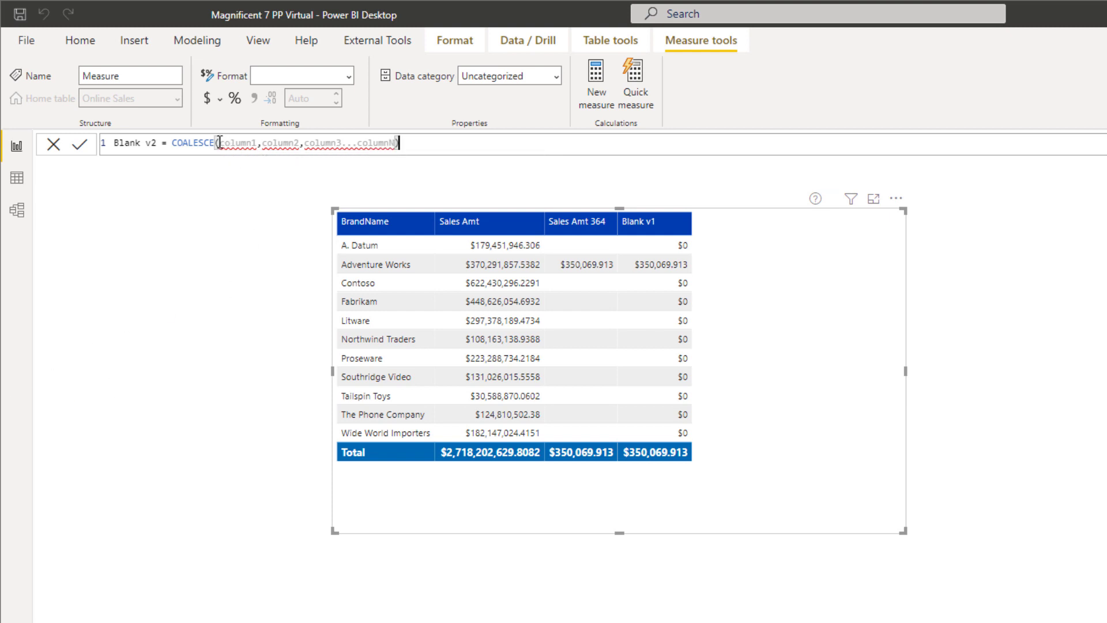
{"action": "mouse_move", "coordinate": [221, 143]}
{"action": "mouse_move", "coordinate": [353, 144]}
{"action": "type", "text": ","}
{"action": "key", "text": "BackSpace"}
{"action": "type", "text": ",0"}
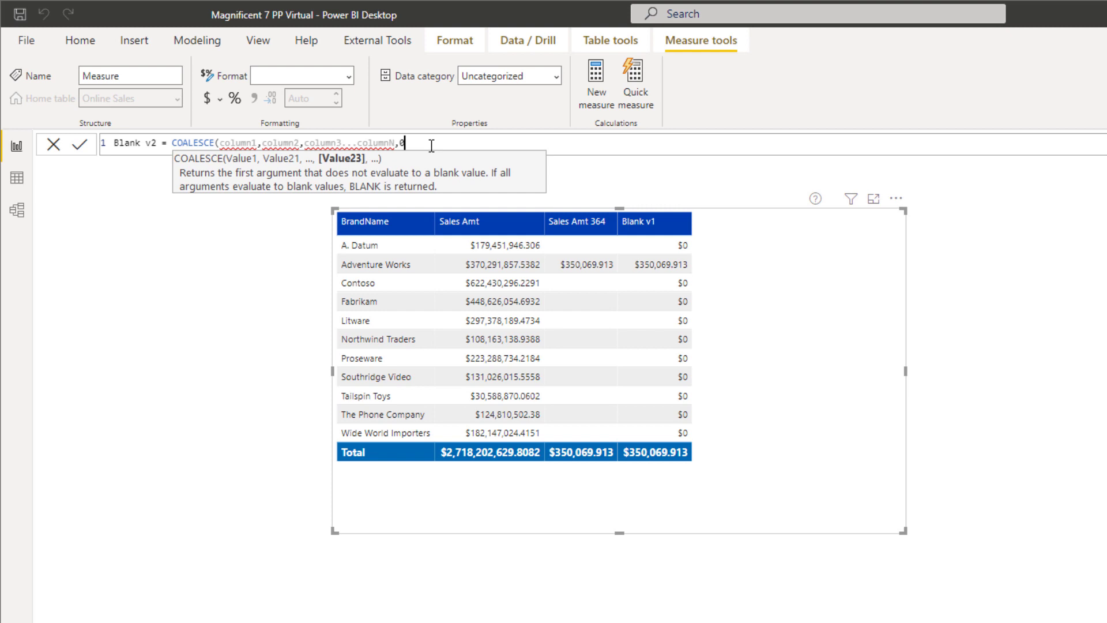
Redefine Blank v2 as COALESCE([Sales Amt 364],0), commit it, and add it to the brand table.
{"action": "key", "text": "BackSpace"}
{"action": "key", "text": "BackSpace"}
{"action": "key", "text": "BackSpace"}
{"action": "key", "text": "BackSpace"}
{"action": "key", "text": "BackSpace"}
{"action": "key", "text": "BackSpace"}
{"action": "key", "text": "BackSpace"}
{"action": "key", "text": "BackSpace"}
{"action": "key", "text": "BackSpace"}
{"action": "key", "text": "BackSpace"}
{"action": "key", "text": "BackSpace"}
{"action": "key", "text": "BackSpace"}
{"action": "key", "text": "BackSpace"}
{"action": "key", "text": "BackSpace"}
{"action": "key", "text": "BackSpace"}
{"action": "key", "text": "BackSpace"}
{"action": "key", "text": "BackSpace"}
{"action": "key", "text": "BackSpace"}
{"action": "key", "text": "BackSpace"}
{"action": "key", "text": "BackSpace"}
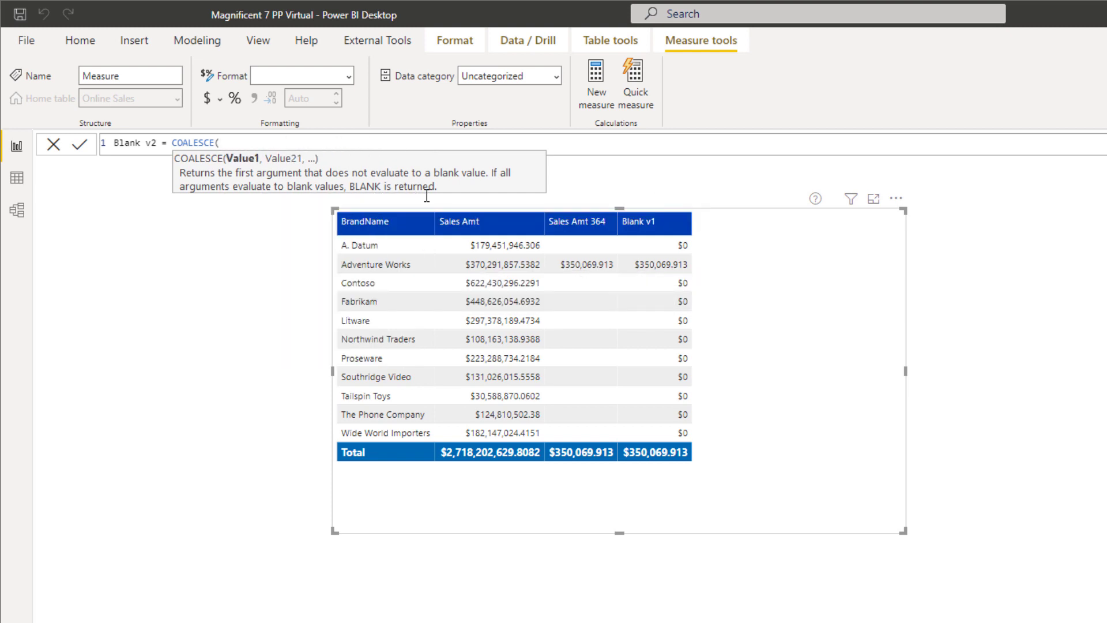
{"action": "type", "text": "Sales"}
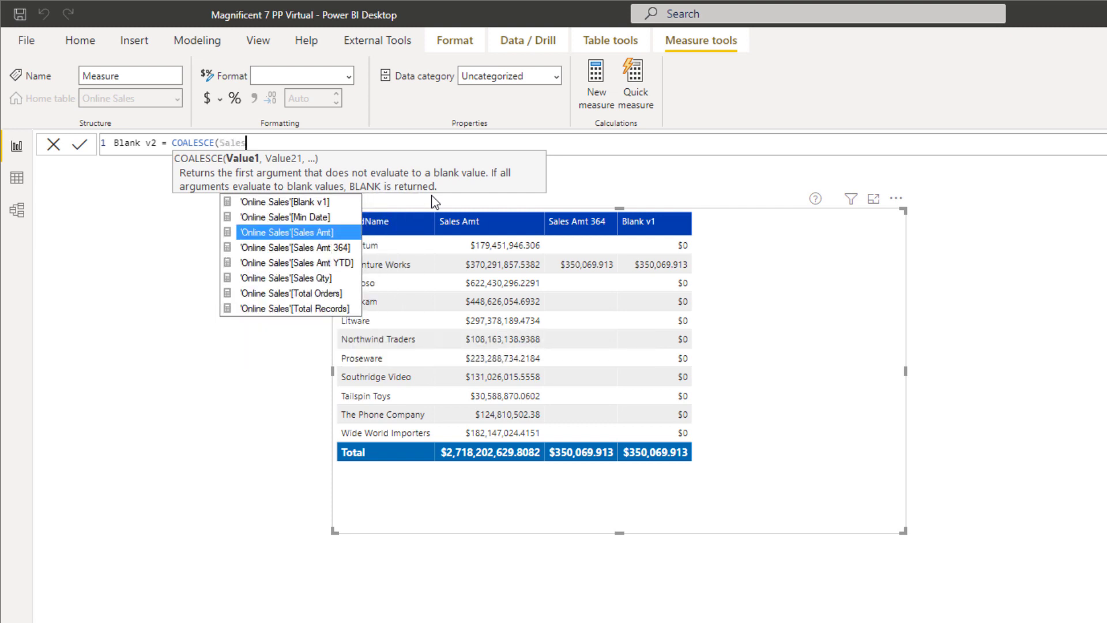
{"action": "key", "text": "Down"}
{"action": "key", "text": "Tab"}
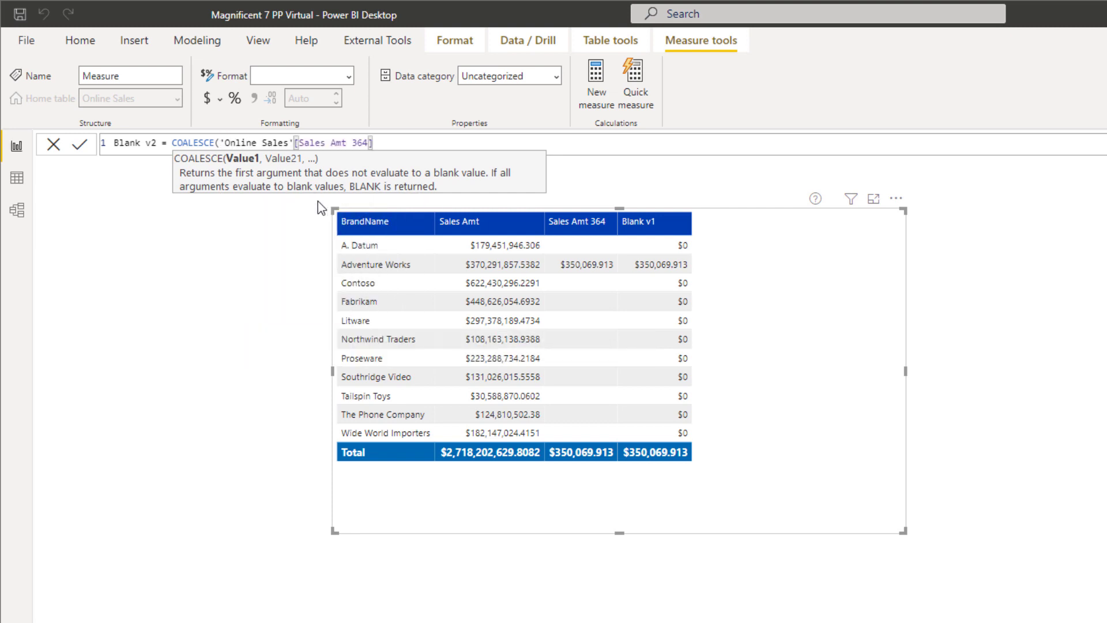
{"action": "left_click_drag", "start_coordinate": [221, 144], "coordinate": [294, 144]}
{"action": "key", "text": "BackSpace"}
{"action": "left_click", "coordinate": [316, 142]}
{"action": "type", "text": ",0"}
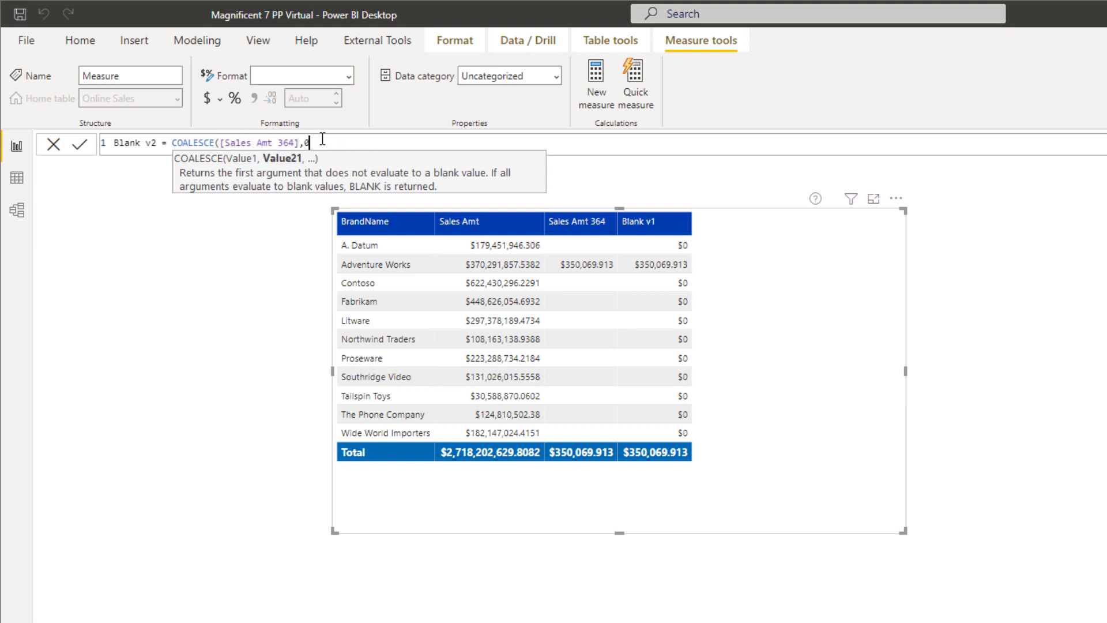
{"action": "type", "text": ")"}
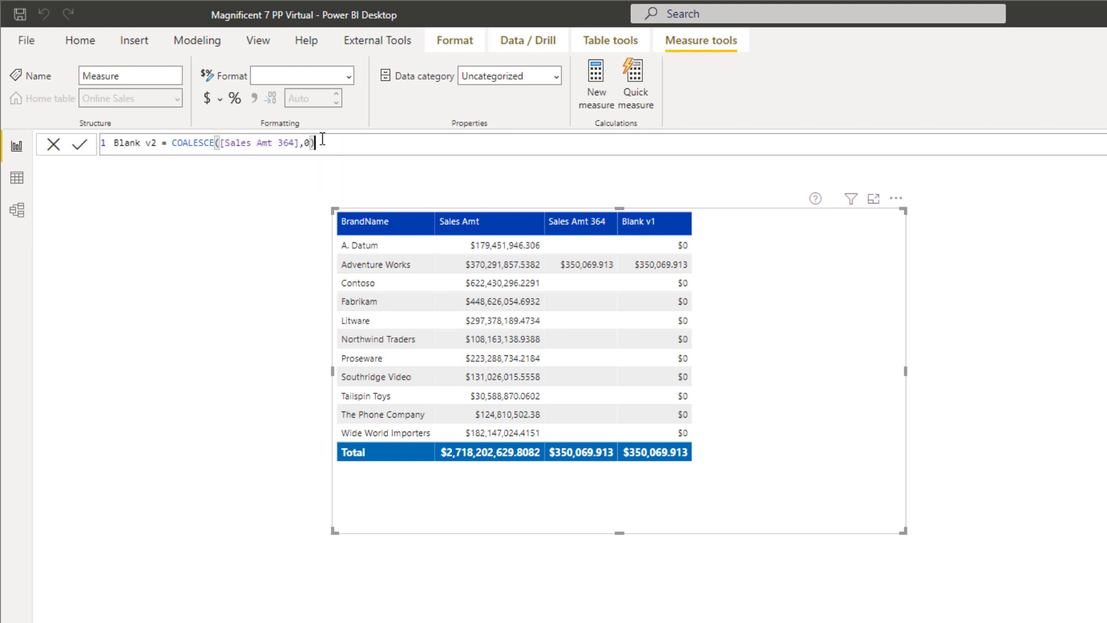
{"action": "left_click", "coordinate": [83, 144]}
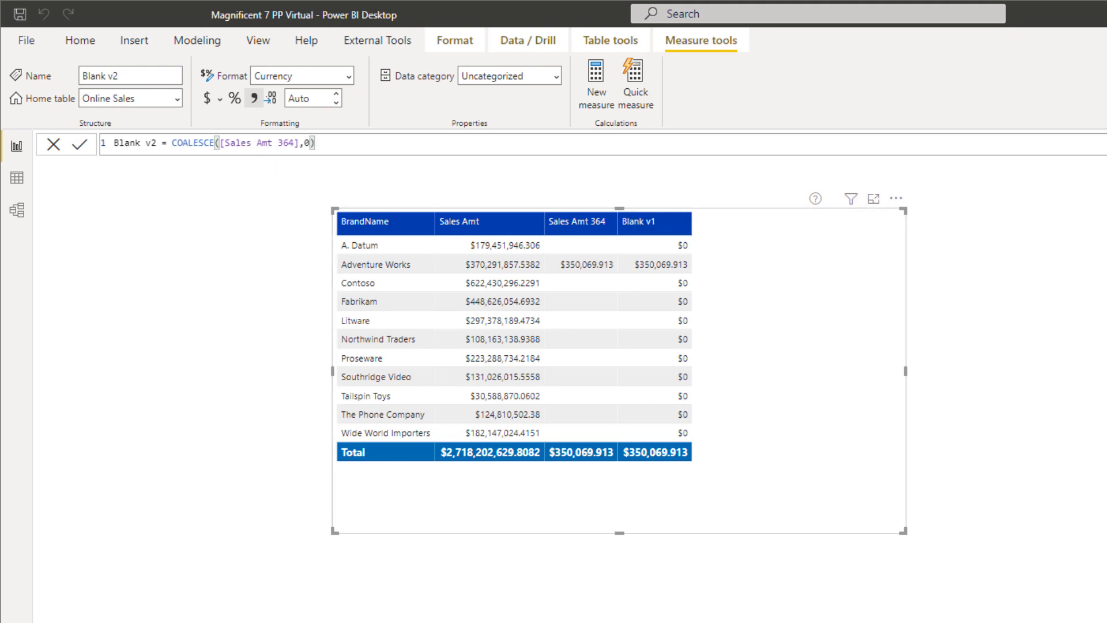
{"action": "left_click_drag", "start_coordinate": [989, 181], "coordinate": [890, 335]}
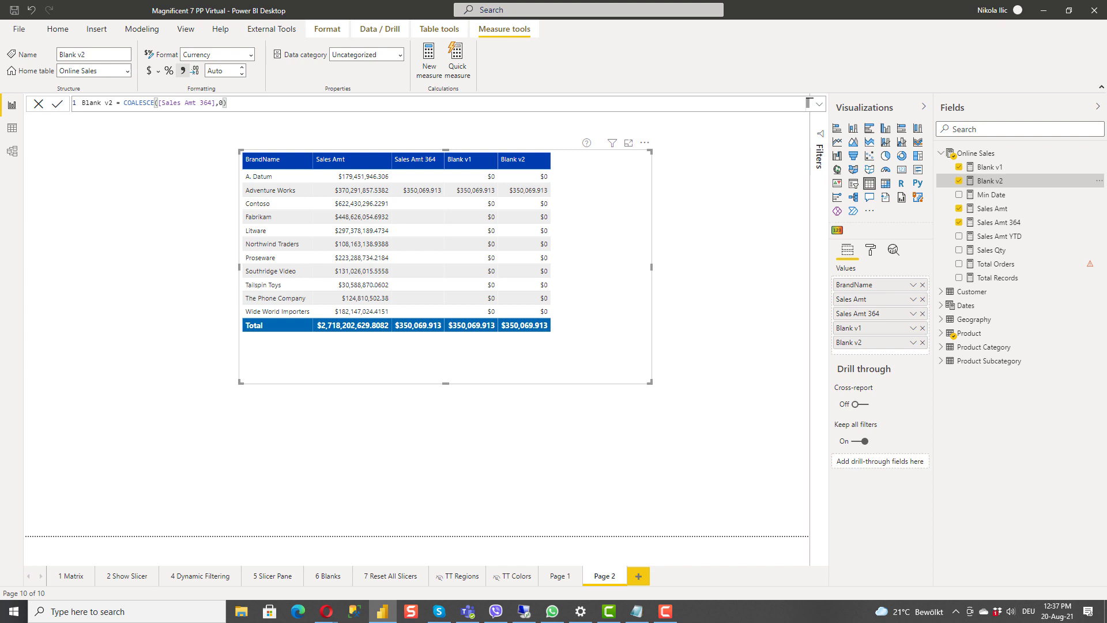
Create a Blank v3 measure in Online Sales defined as [Sales Amt 364]+0.
{"action": "left_click", "coordinate": [715, 272]}
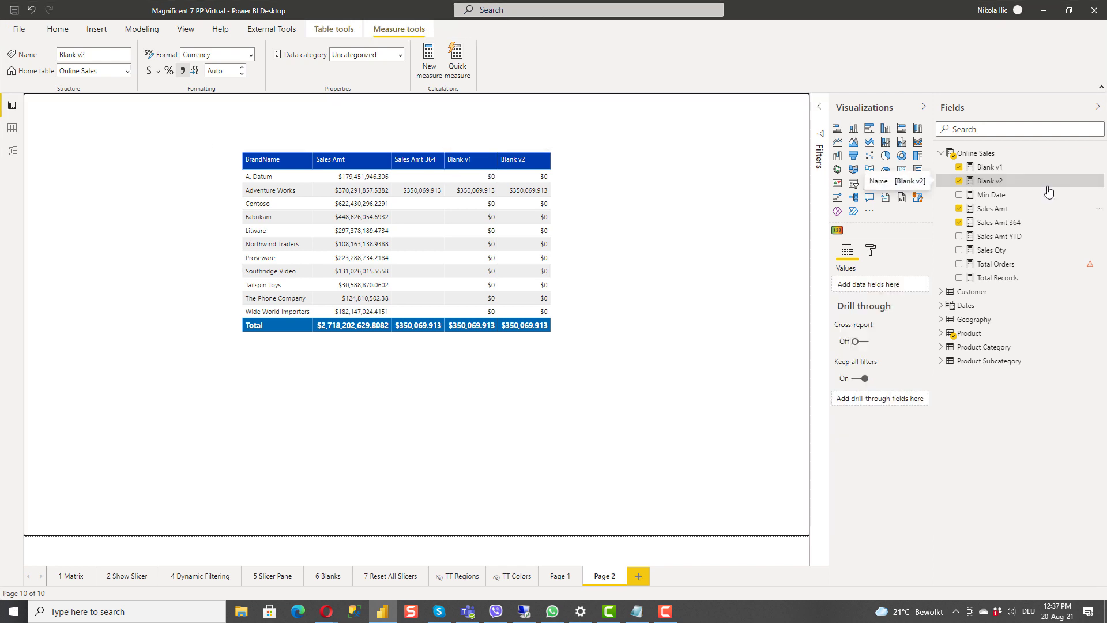
{"action": "left_click", "coordinate": [1099, 152]}
{"action": "left_click", "coordinate": [609, 155]}
{"action": "left_click", "coordinate": [1099, 153]}
{"action": "left_click", "coordinate": [1055, 167]}
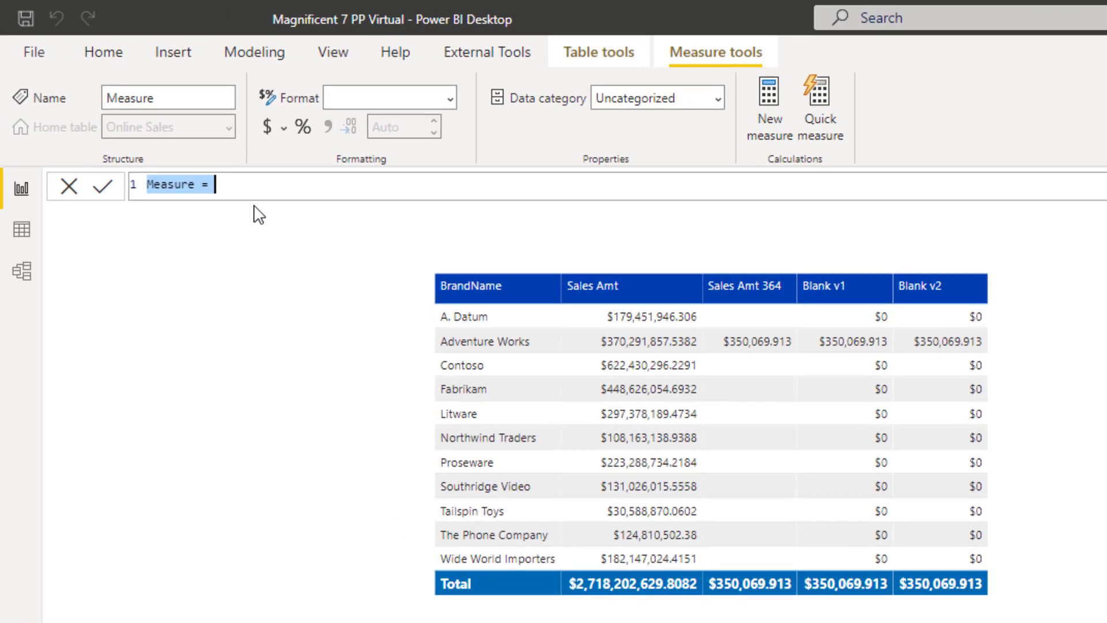
{"action": "type", "text": "Blank v3 "}
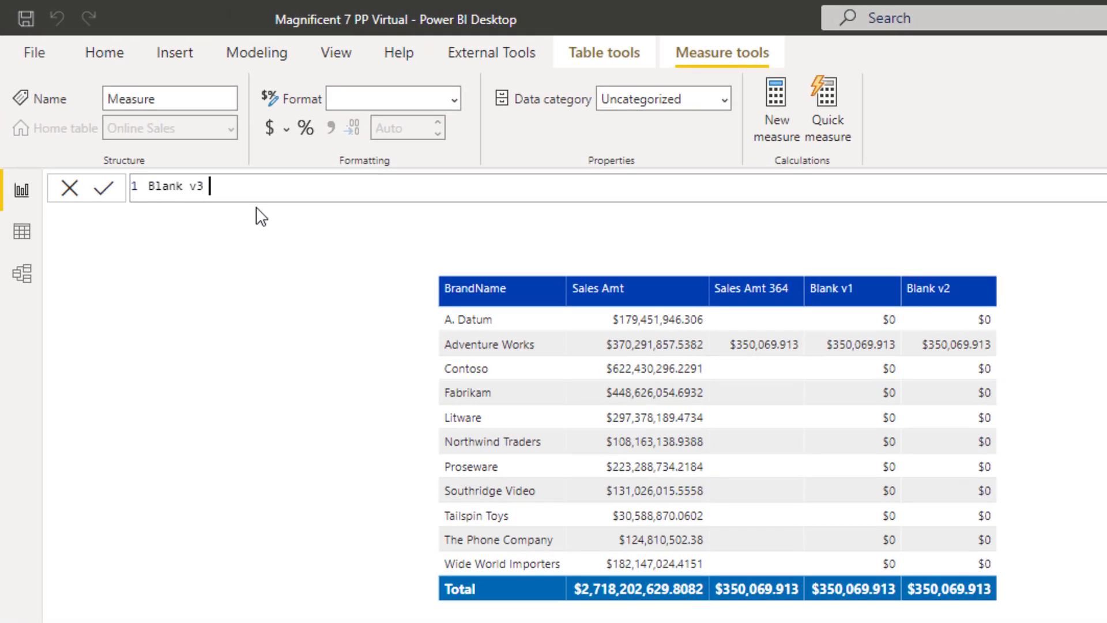
{"action": "type", "text": "= Sales"}
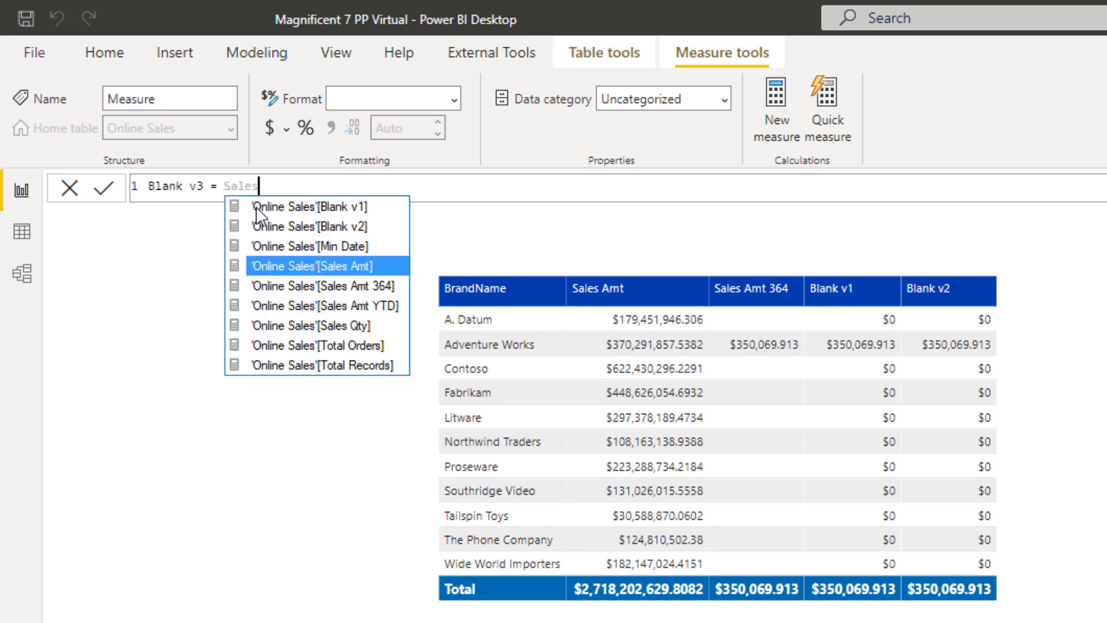
{"action": "left_click", "coordinate": [299, 284]}
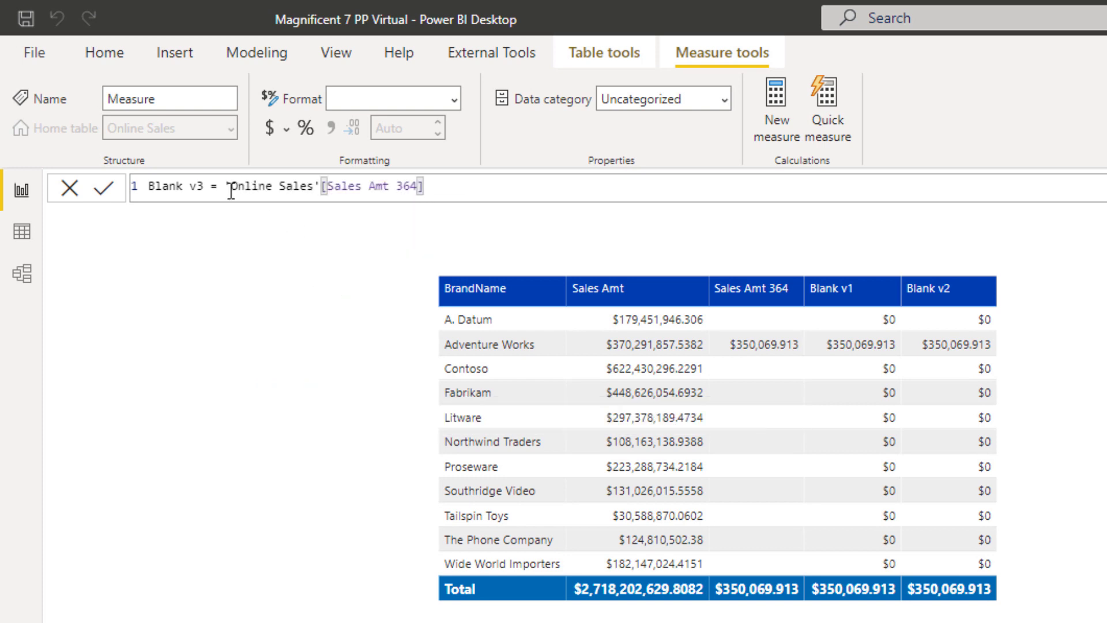
{"action": "left_click_drag", "start_coordinate": [228, 186], "coordinate": [322, 186]}
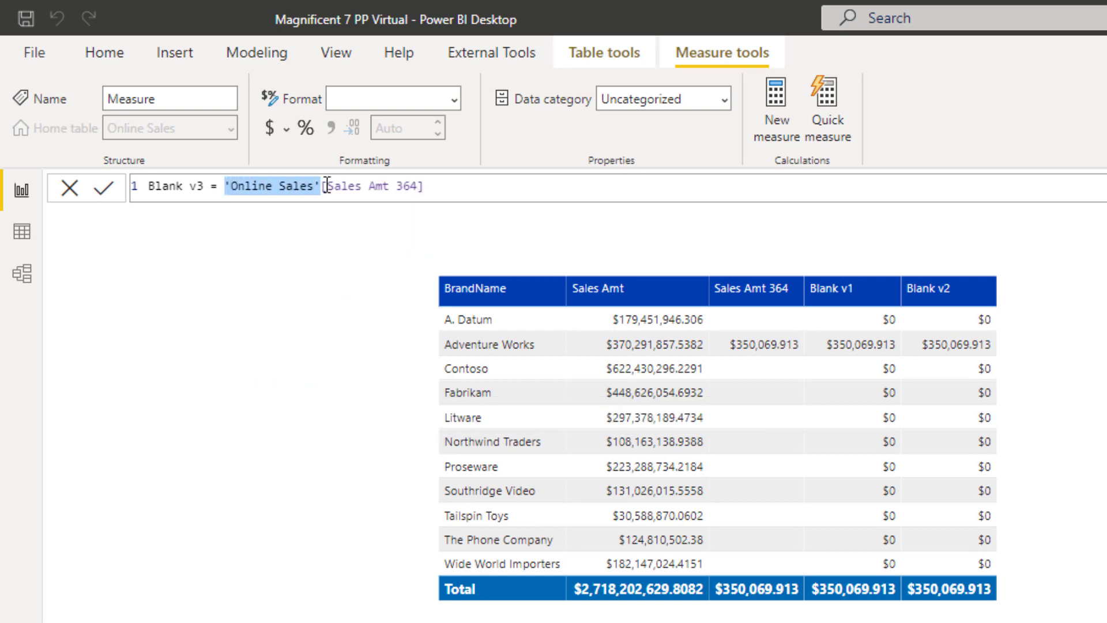
{"action": "key", "text": "BackSpace"}
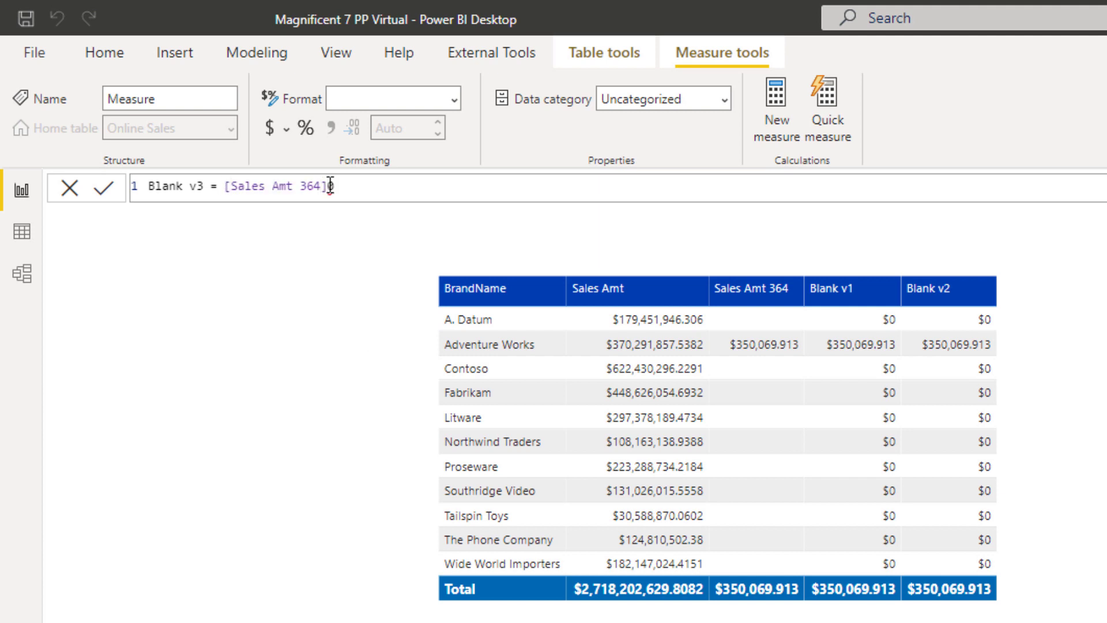
{"action": "type", "text": "+0"}
{"action": "left_click", "coordinate": [127, 250]}
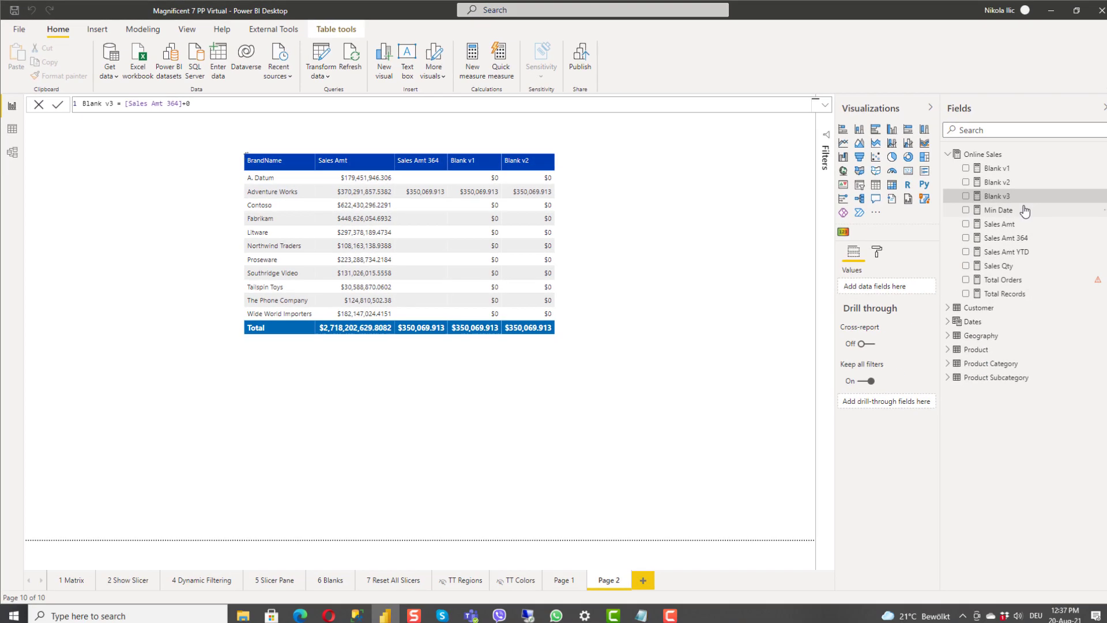
Drag Blank v3 into the brand table, showing $0 except Adventure Works' $350,069.913.
{"action": "left_click_drag", "start_coordinate": [1003, 197], "coordinate": [511, 230]}
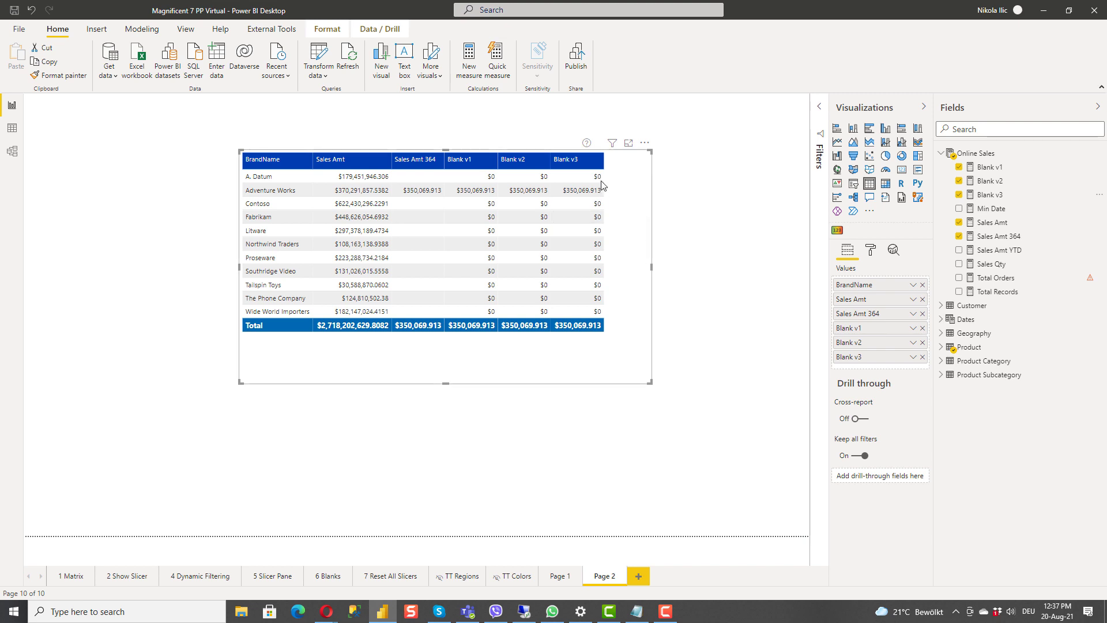